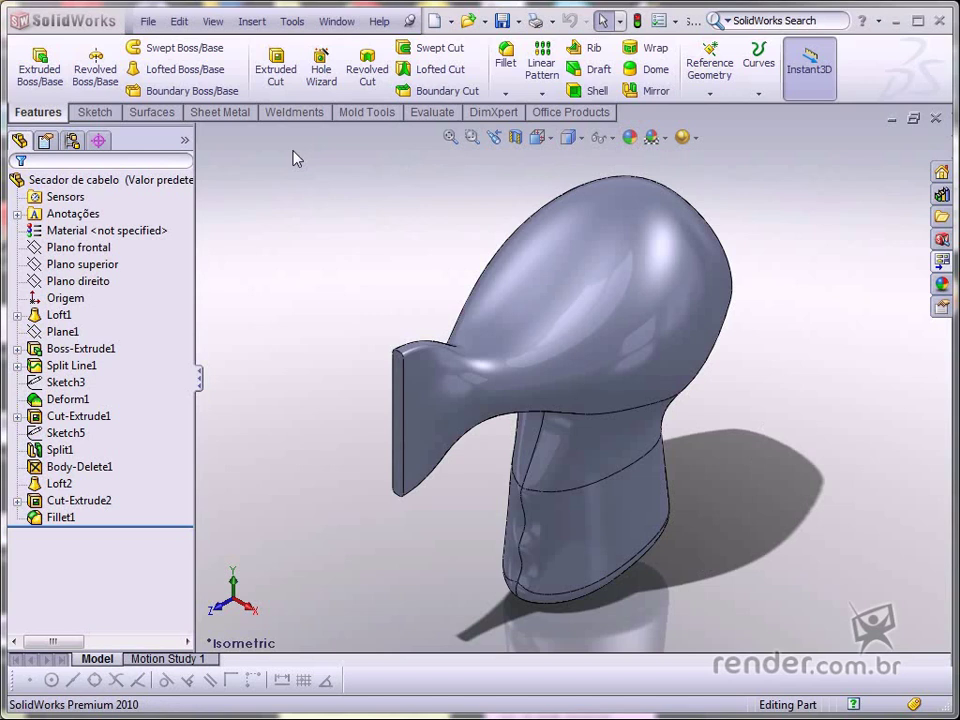
Start a Split feature from the Insert > Features menu
{"action": "left_click", "coordinate": [252, 21]}
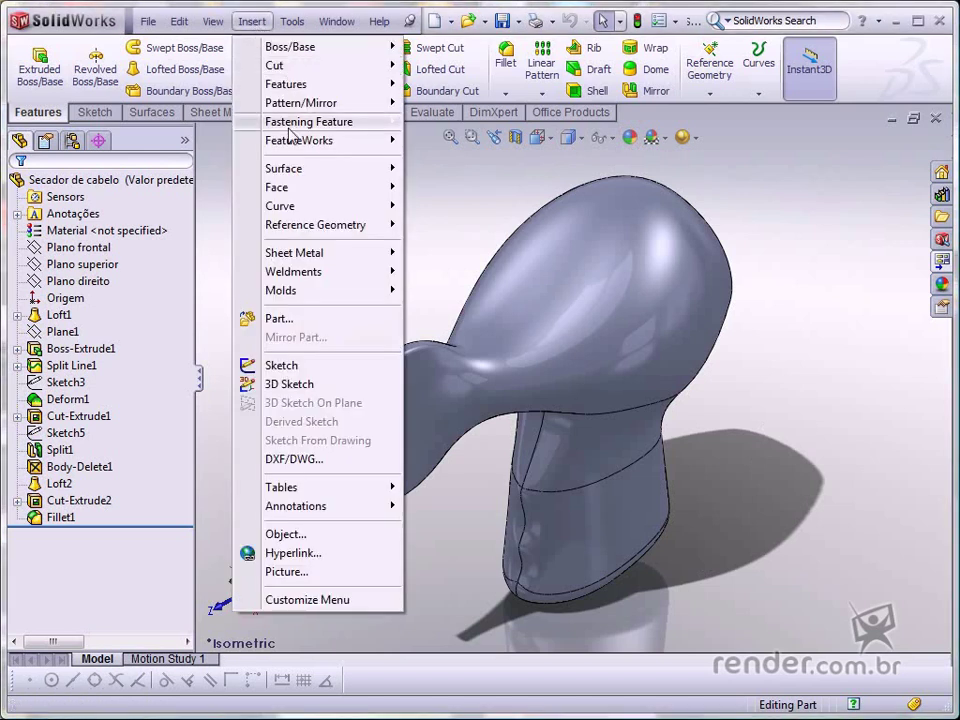
{"action": "mouse_move", "coordinate": [300, 84]}
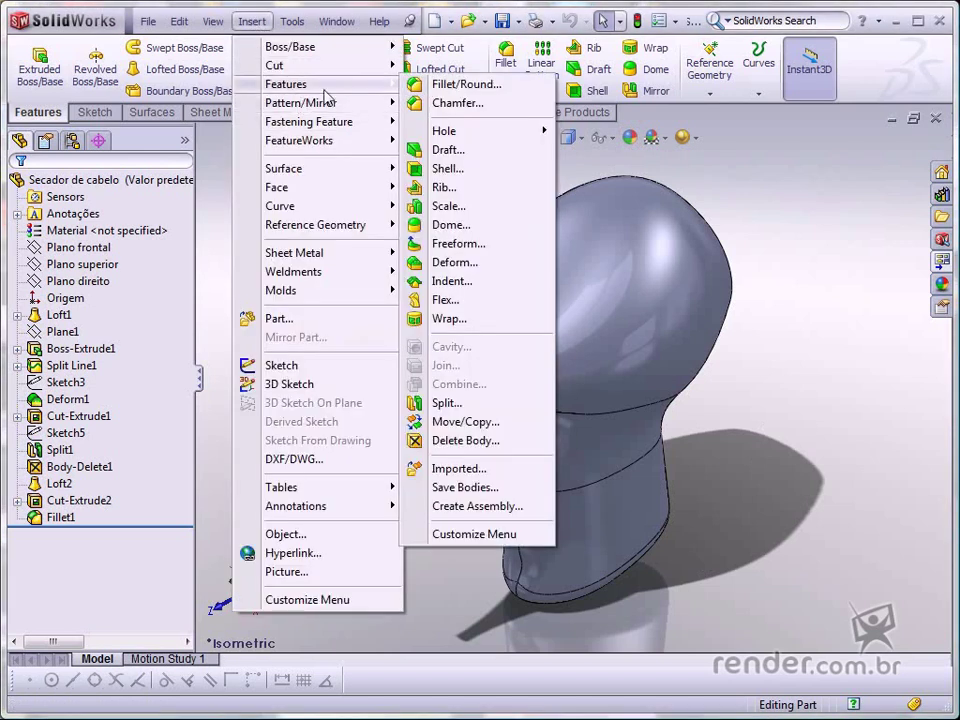
{"action": "left_click", "coordinate": [441, 403]}
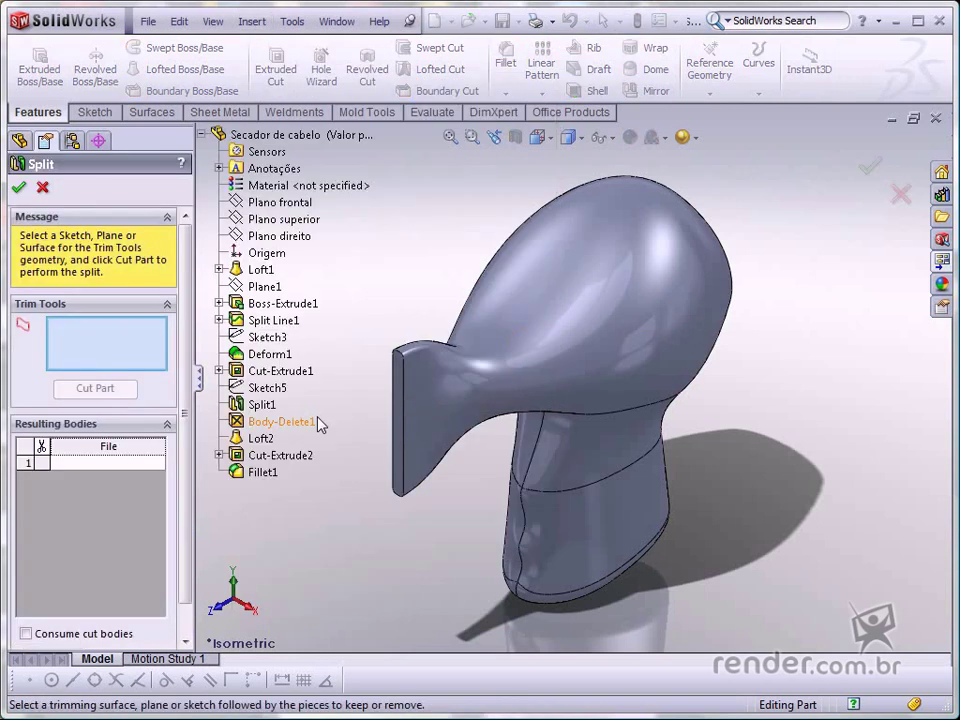
Split the dryer along Plano direito using Cut Part, keeping resulting body 1
{"action": "left_click", "coordinate": [282, 238]}
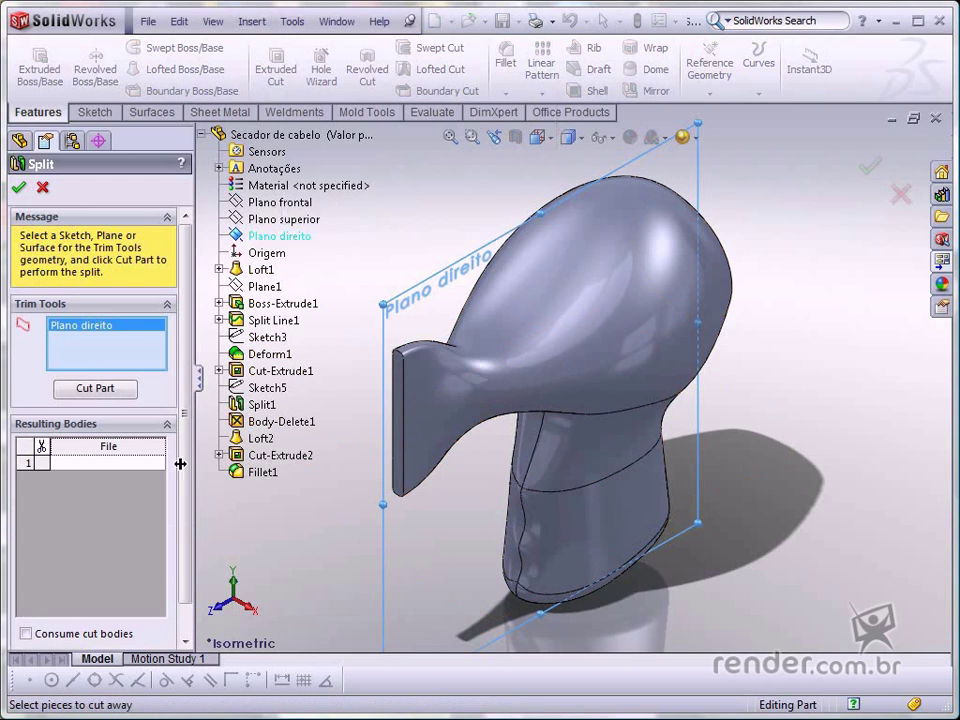
{"action": "left_click", "coordinate": [110, 386]}
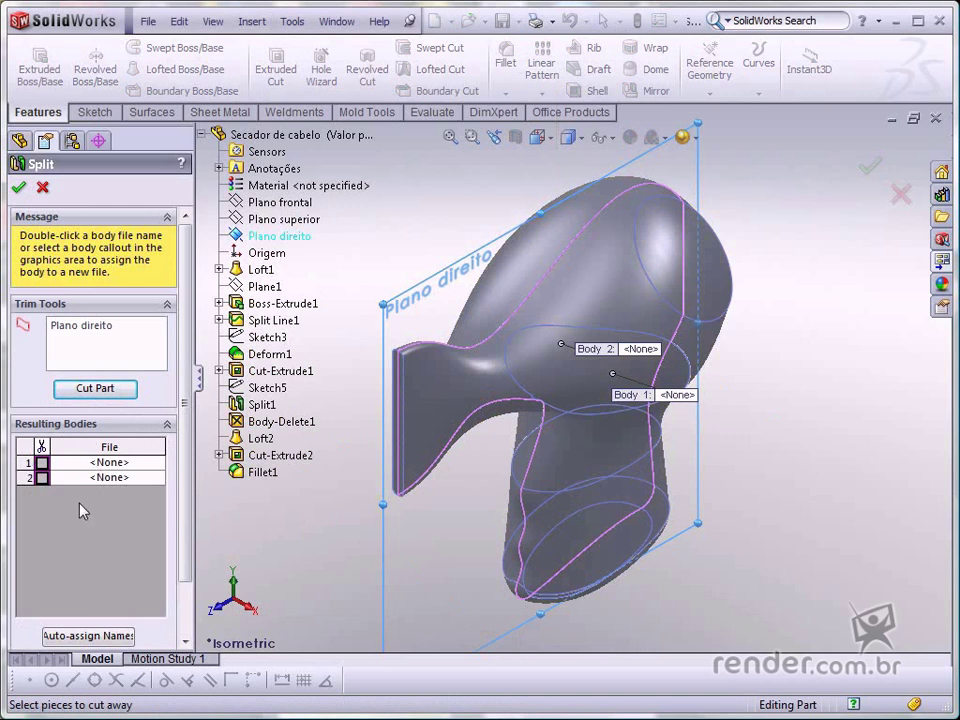
{"action": "left_click", "coordinate": [42, 462]}
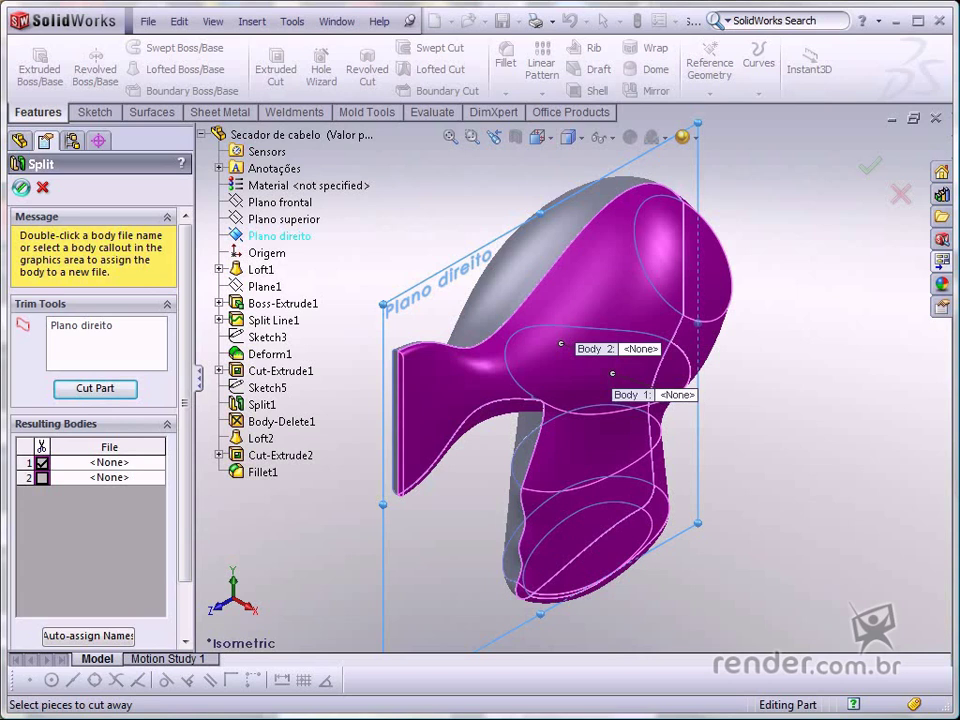
{"action": "left_click", "coordinate": [20, 187]}
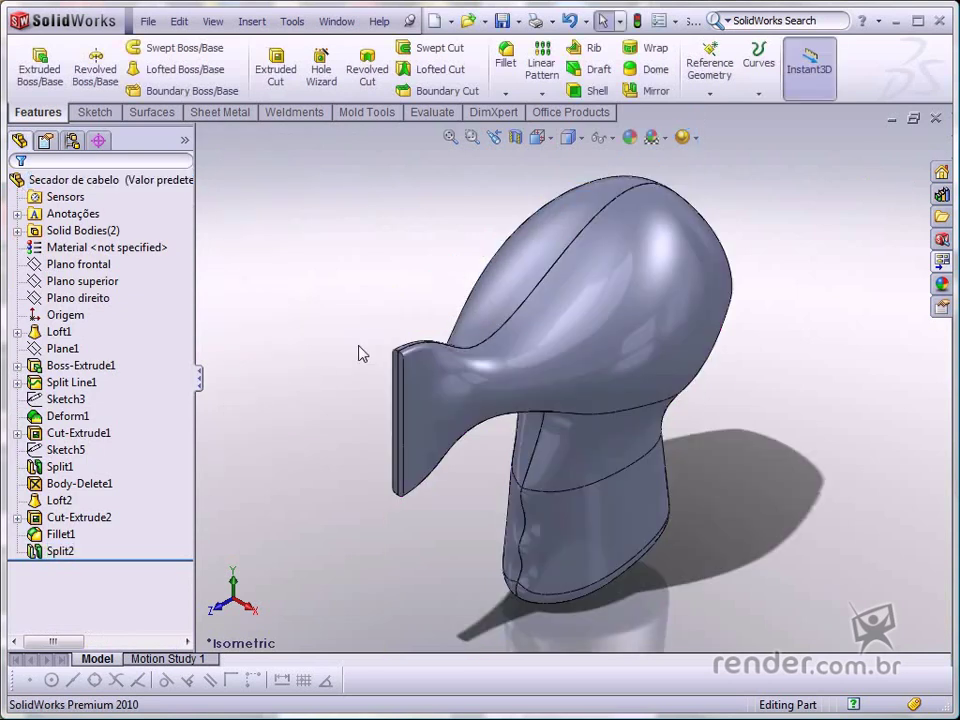
Expand Solid Bodies(2) and hide the Split2[1] body
{"action": "left_click", "coordinate": [120, 236]}
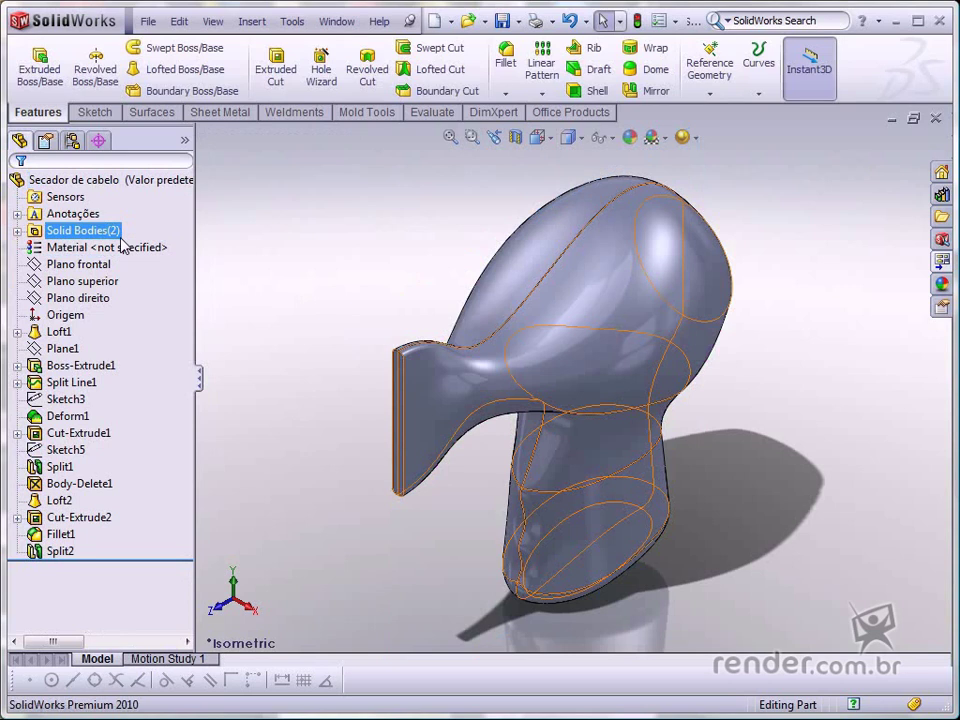
{"action": "key", "text": "Escape"}
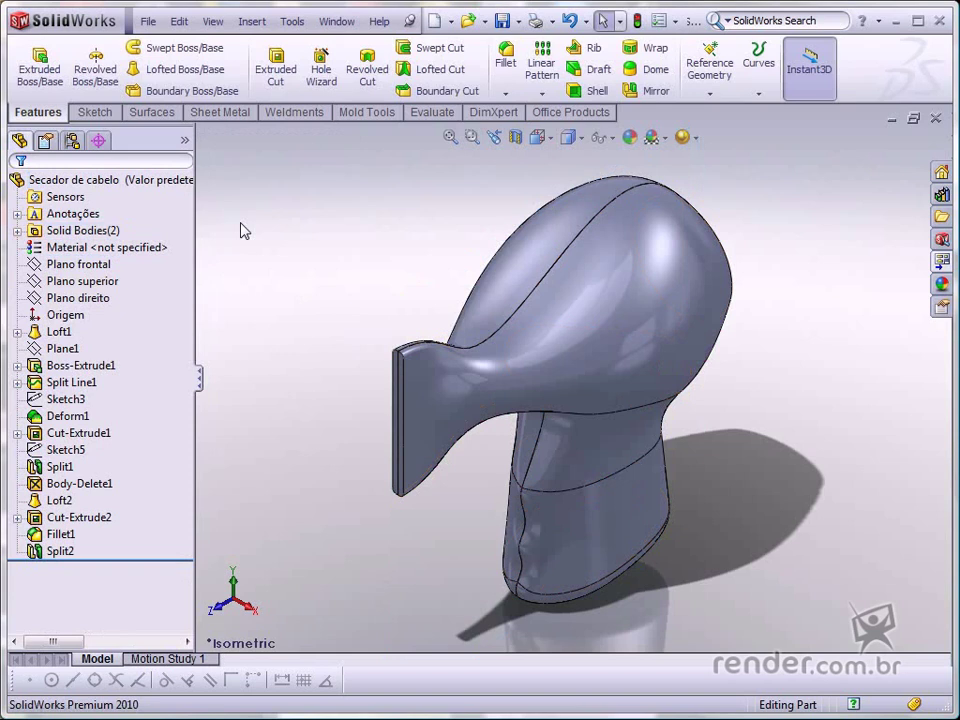
{"action": "left_click", "coordinate": [110, 232]}
{"action": "left_click", "coordinate": [114, 235]}
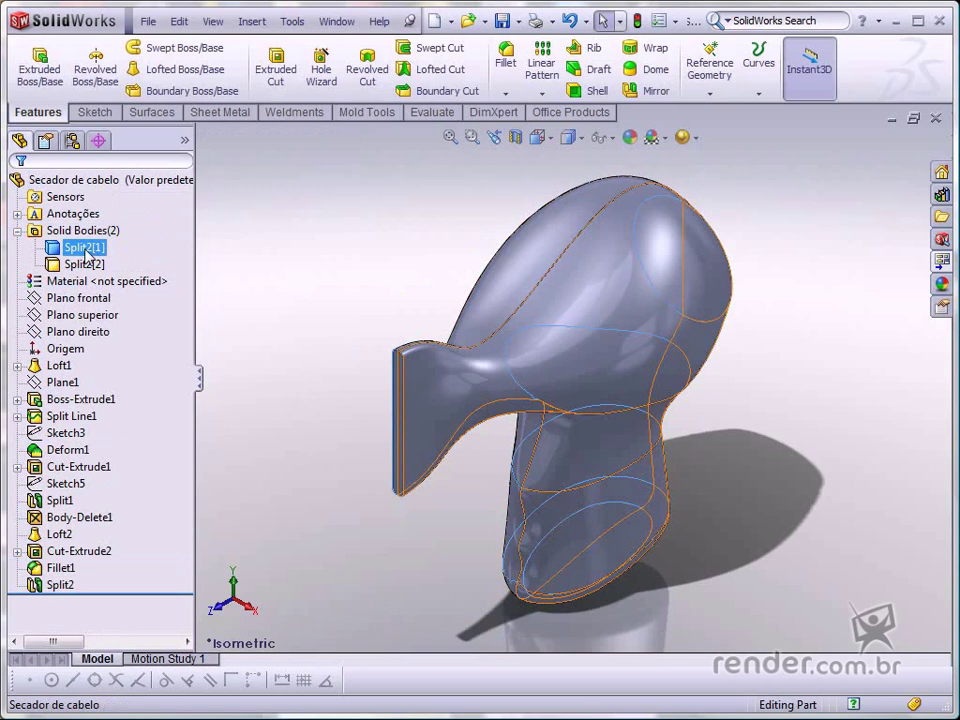
{"action": "right_click", "coordinate": [88, 250]}
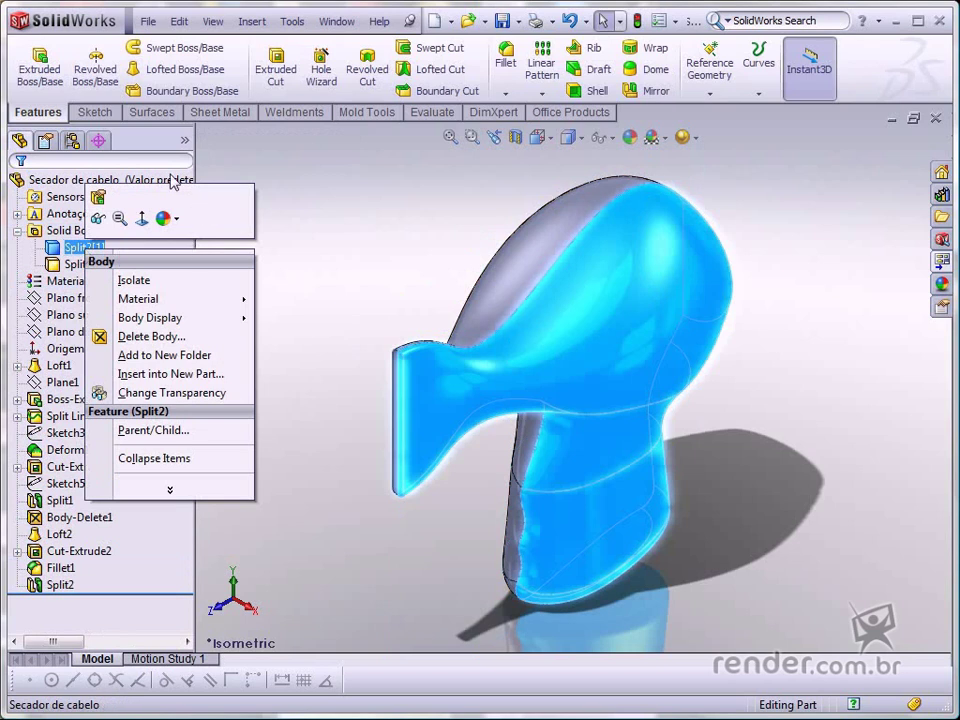
{"action": "left_click", "coordinate": [98, 218]}
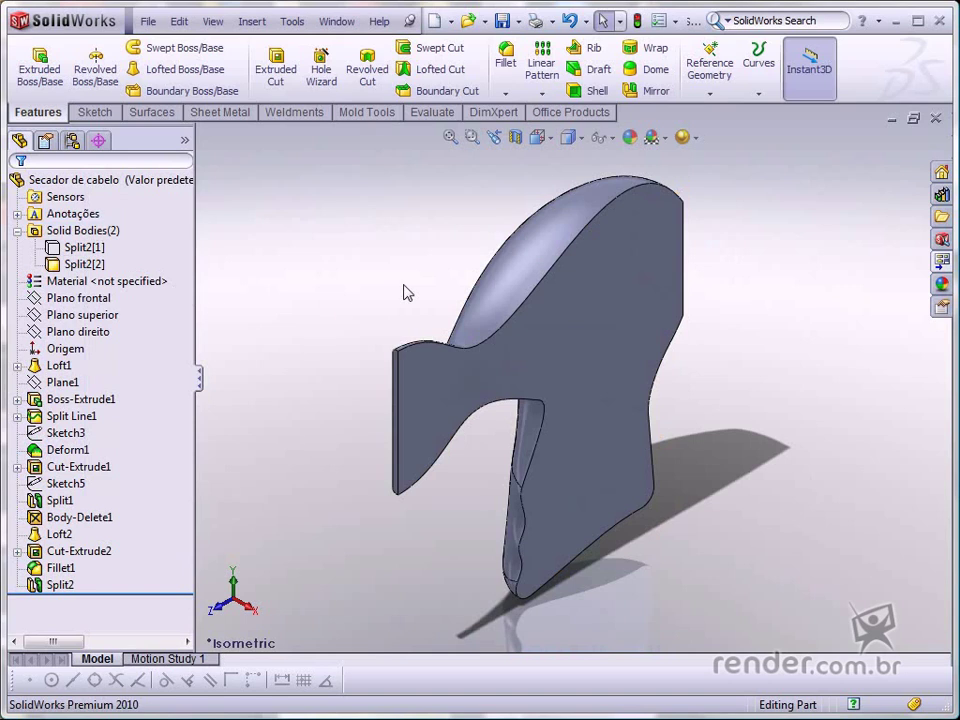
Shell the visible half to 1 mm, removing the flat cut face and nozzle end face
{"action": "left_click", "coordinate": [592, 90]}
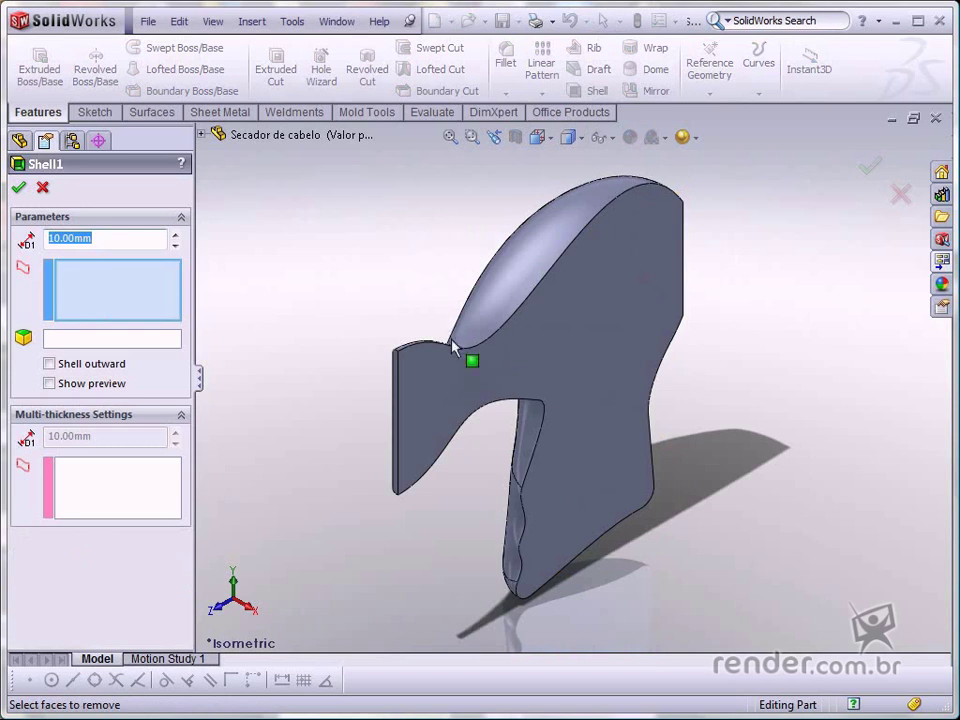
{"action": "left_click", "coordinate": [441, 393]}
{"action": "scroll", "coordinate": [435, 395], "scroll_direction": "up", "scroll_amount": 5}
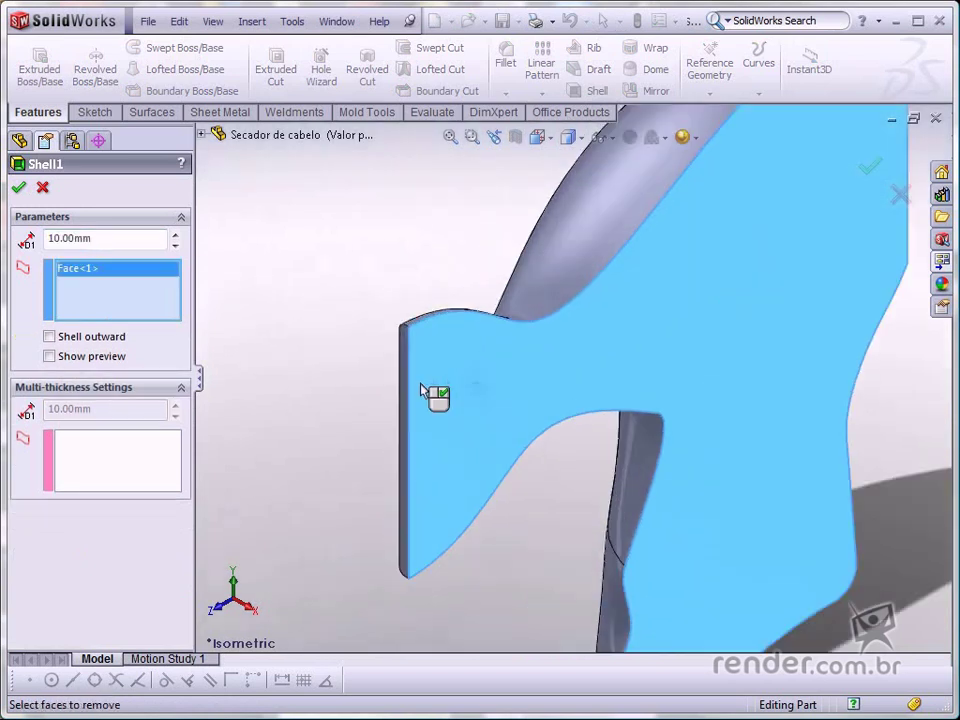
{"action": "left_click", "coordinate": [412, 378]}
{"action": "scroll", "coordinate": [546, 392], "scroll_direction": "down", "scroll_amount": 3}
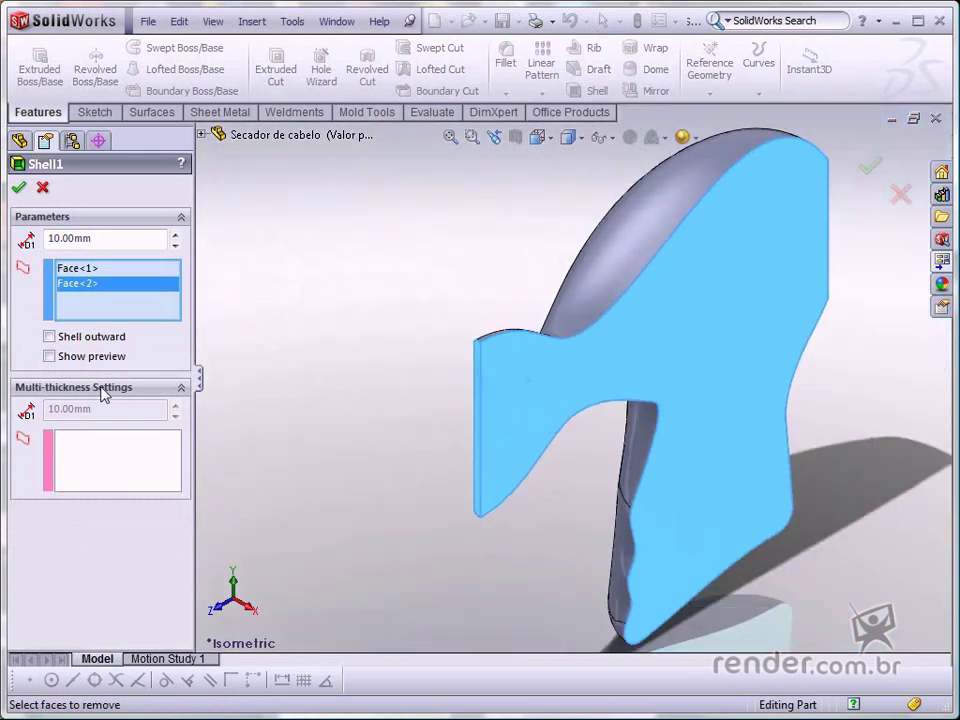
{"action": "left_click", "coordinate": [49, 356]}
{"action": "left_click_drag", "start_coordinate": [148, 237], "coordinate": [42, 237]}
{"action": "type", "text": "1"}
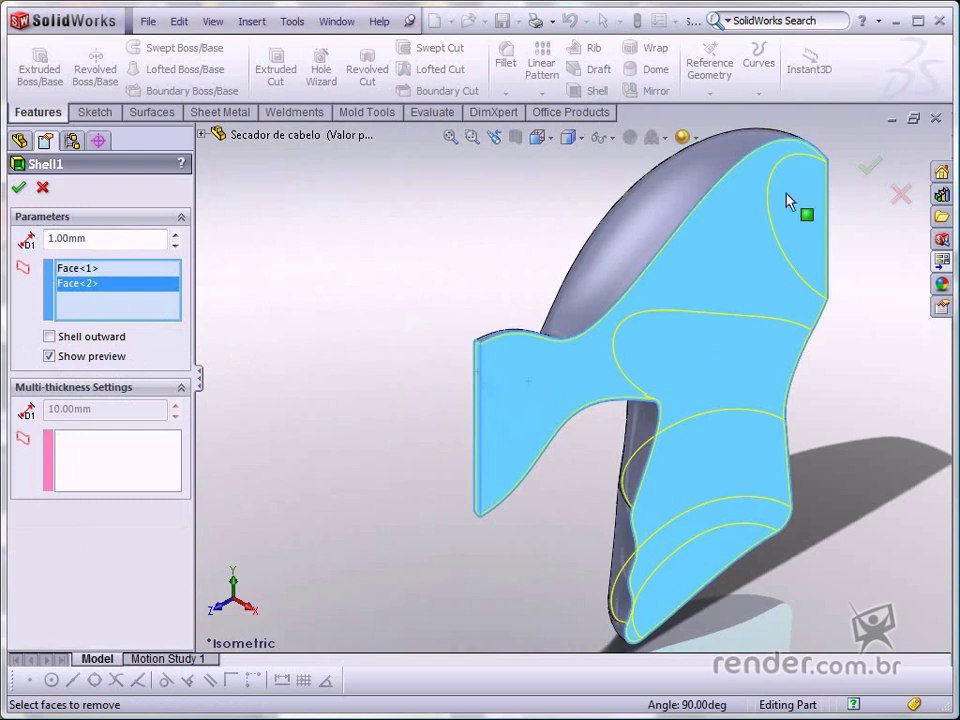
{"action": "left_click", "coordinate": [870, 168]}
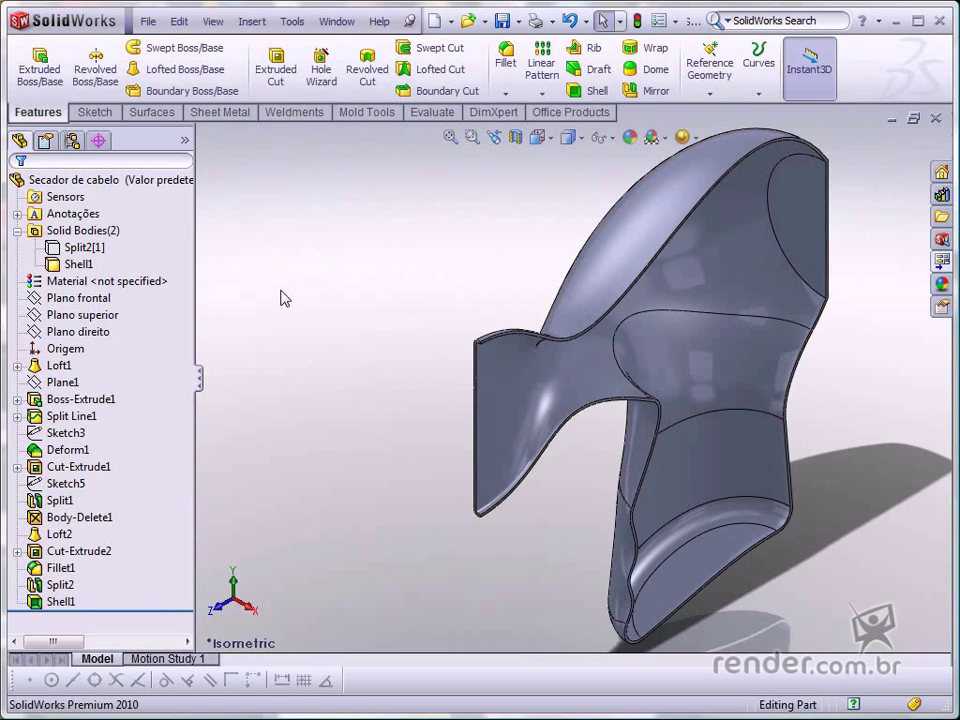
Show body Split2[1], hide Shell1, and check the model in Right then Left views
{"action": "left_click", "coordinate": [86, 248]}
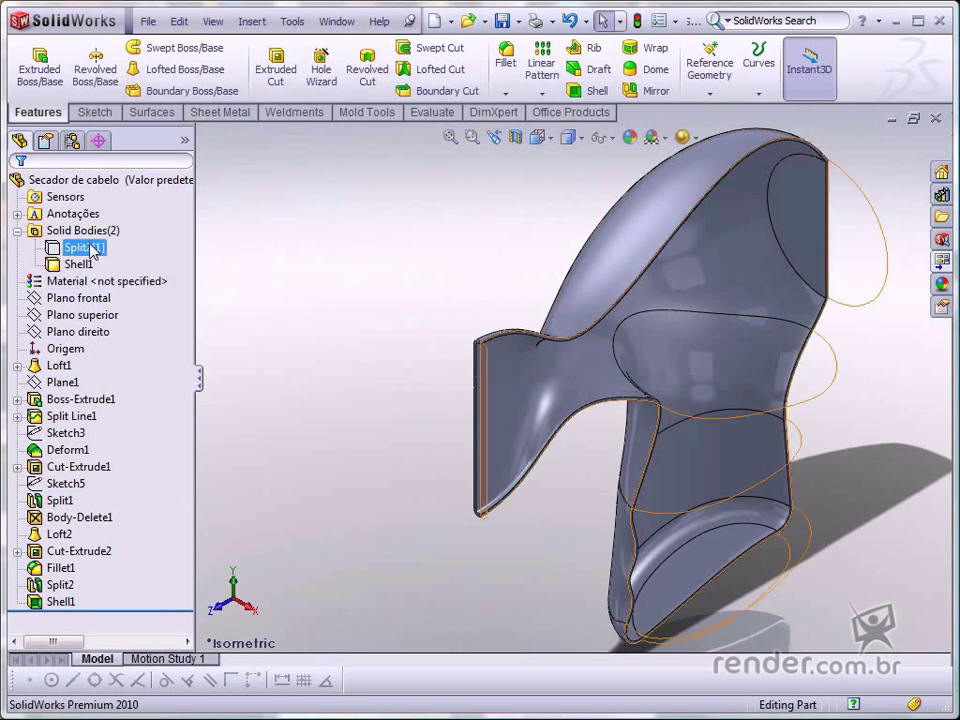
{"action": "right_click", "coordinate": [92, 251]}
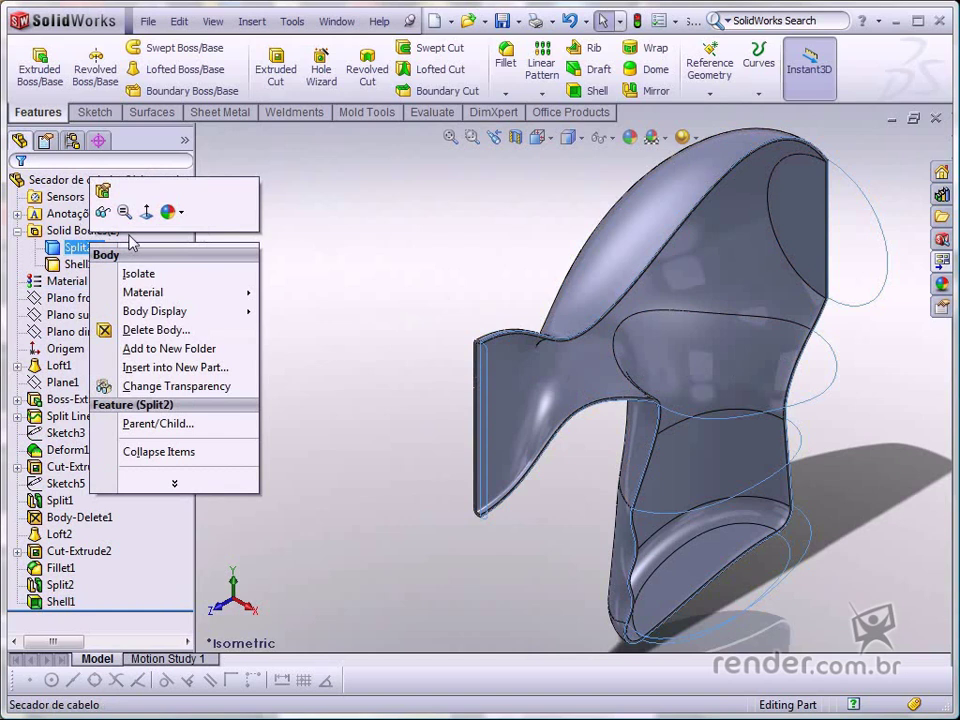
{"action": "left_click", "coordinate": [102, 213]}
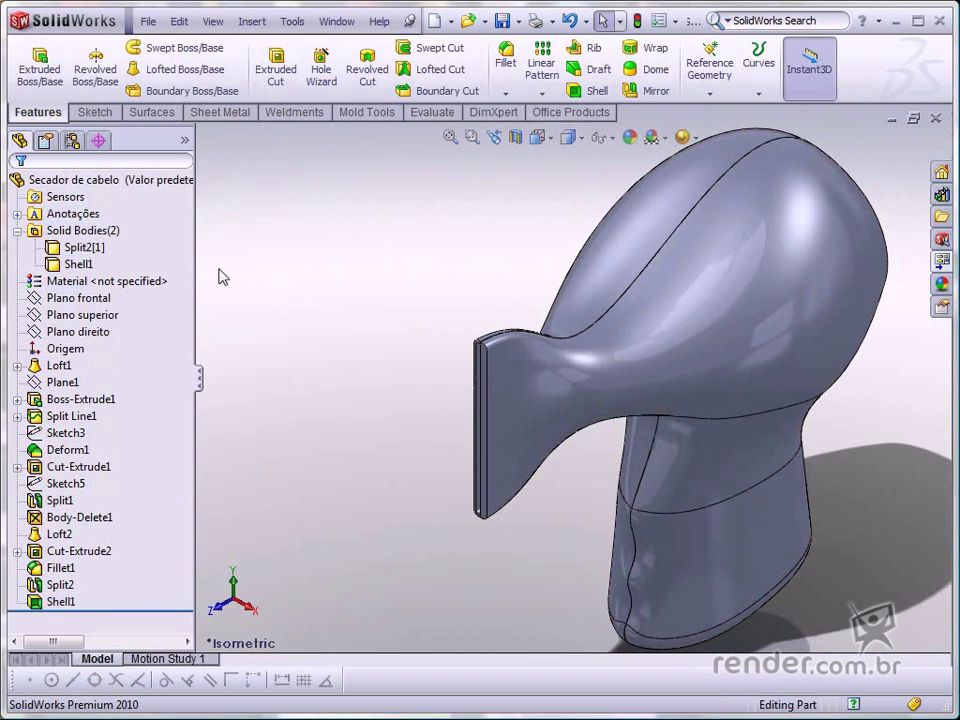
{"action": "right_click", "coordinate": [80, 264]}
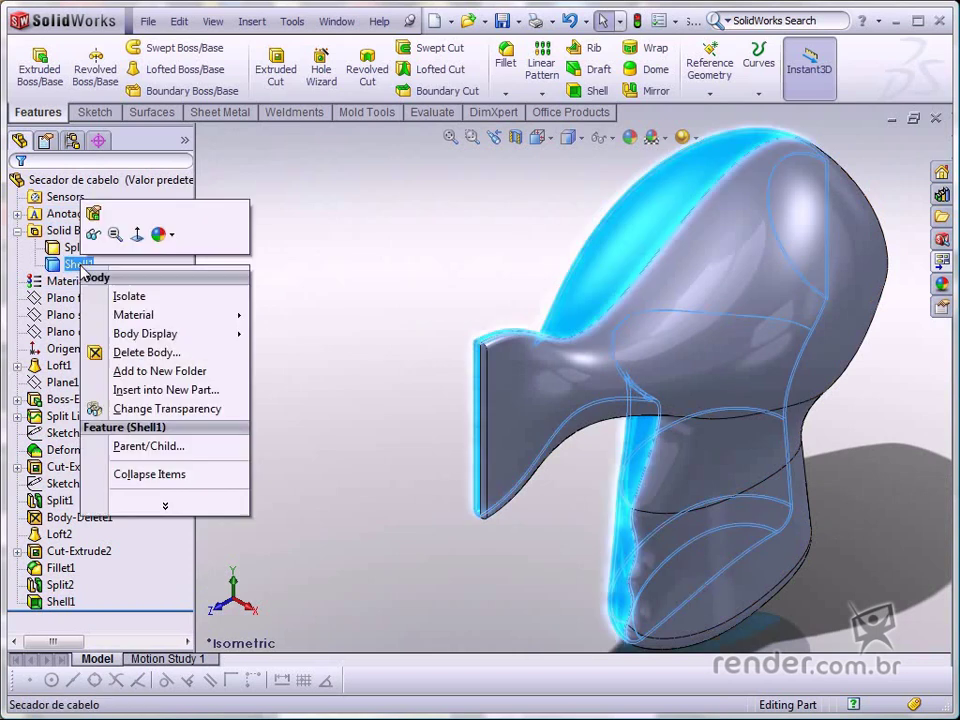
{"action": "left_click", "coordinate": [96, 214]}
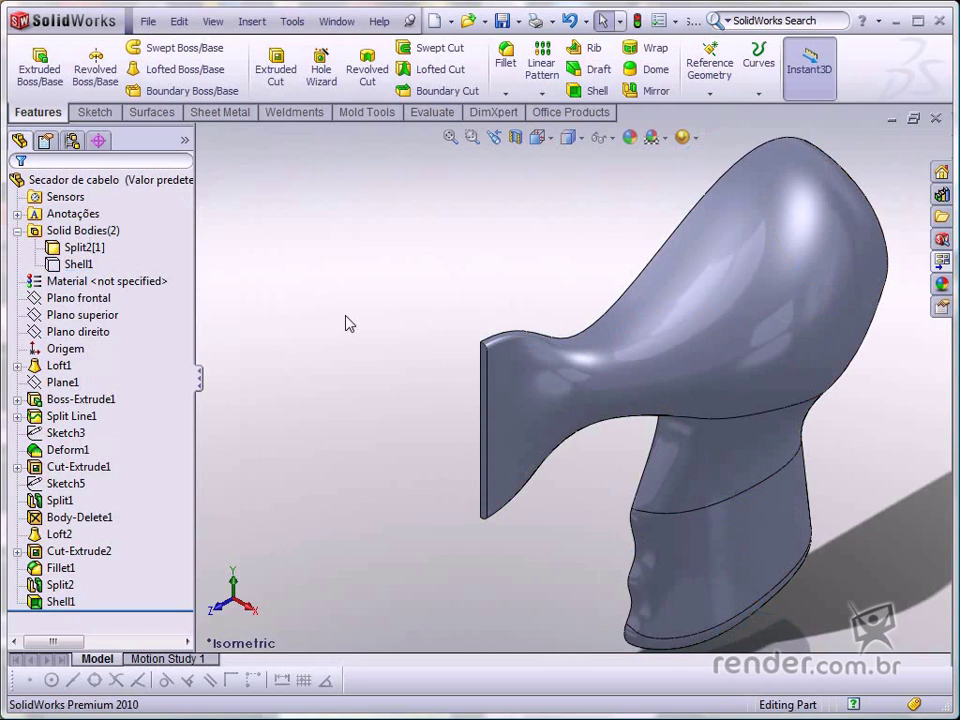
{"action": "key", "text": "ctrl+4"}
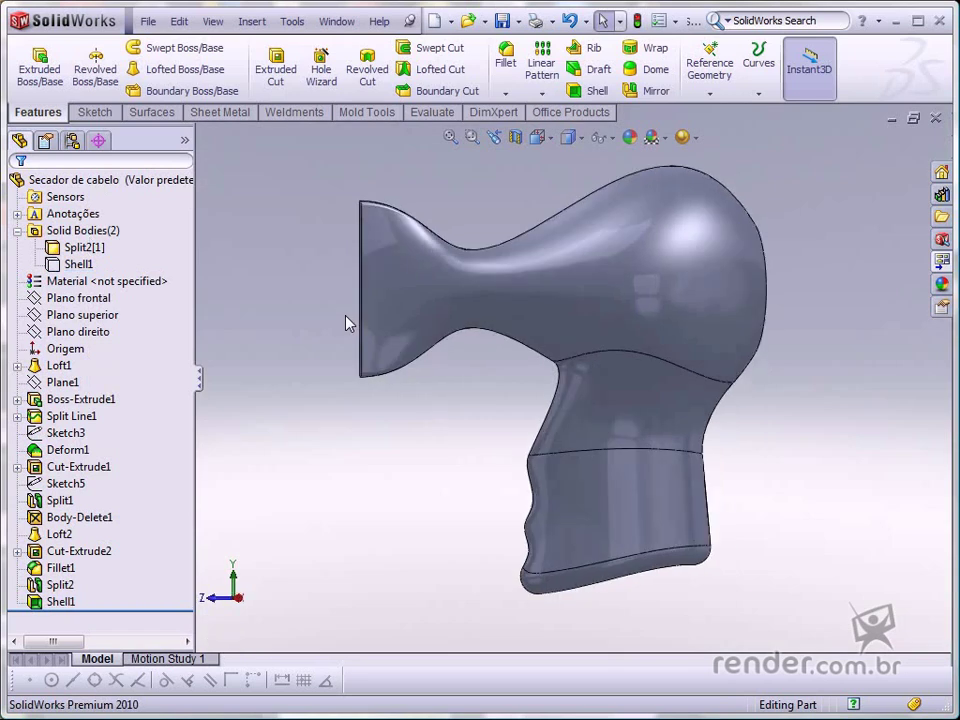
{"action": "key", "text": "ctrl+3"}
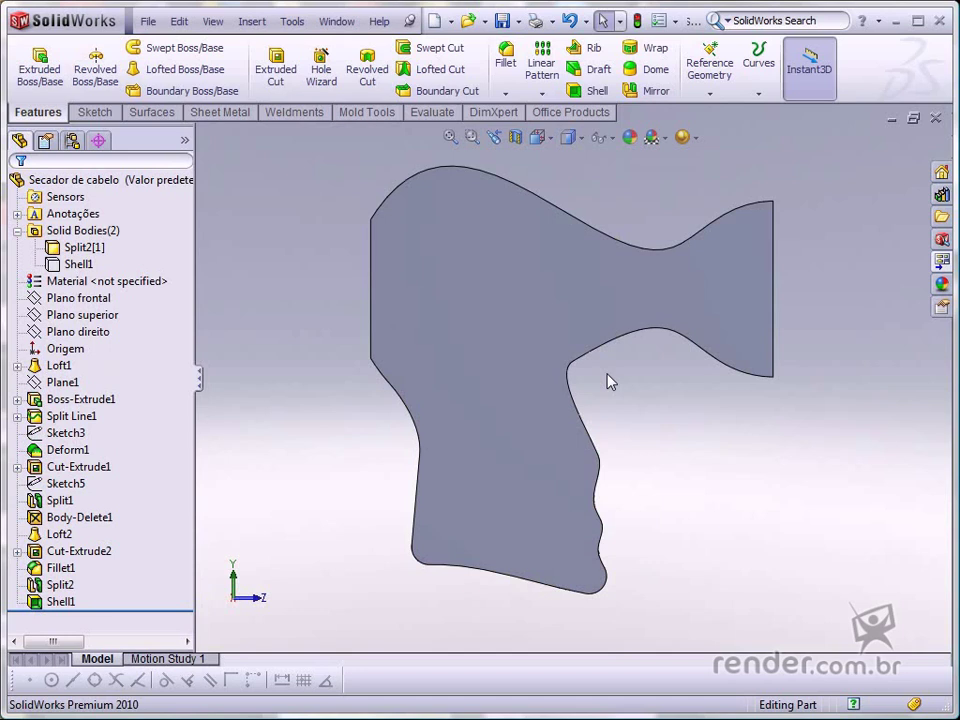
Shell the Split2[1] half to 1 mm, removing its flat cut face and nozzle end face
{"action": "left_click", "coordinate": [590, 90]}
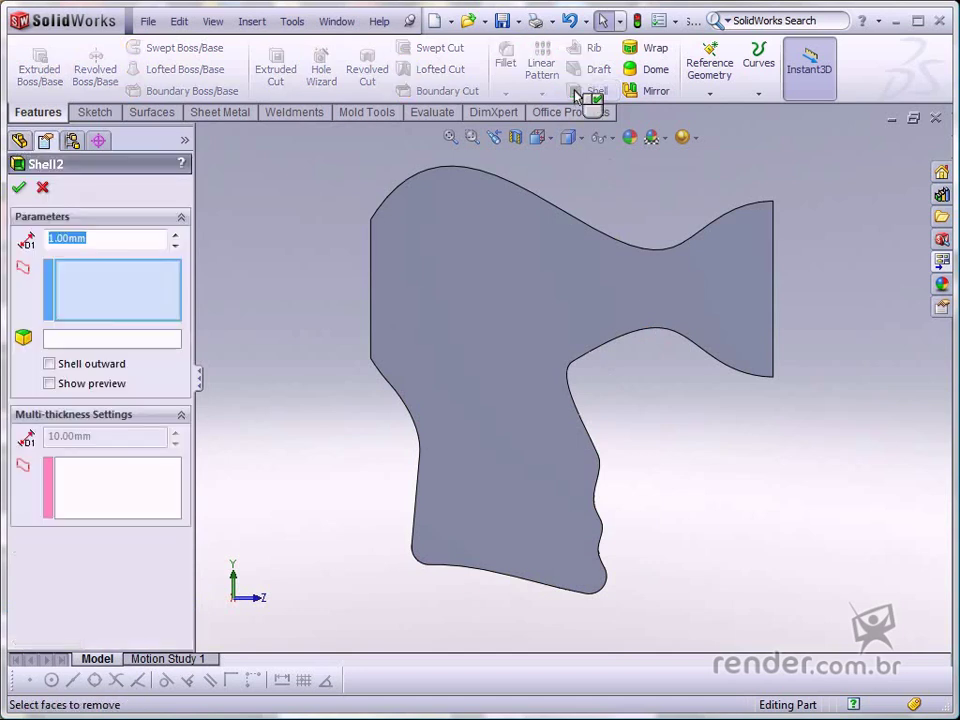
{"action": "left_click", "coordinate": [522, 250]}
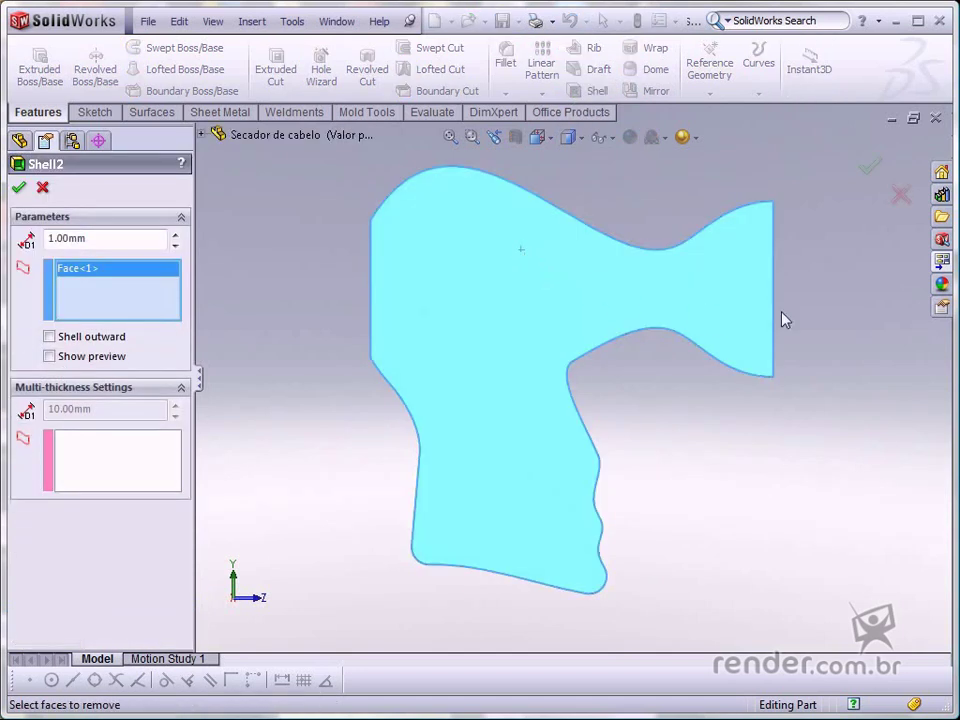
{"action": "scroll", "coordinate": [758, 302], "scroll_direction": "down", "scroll_amount": 5}
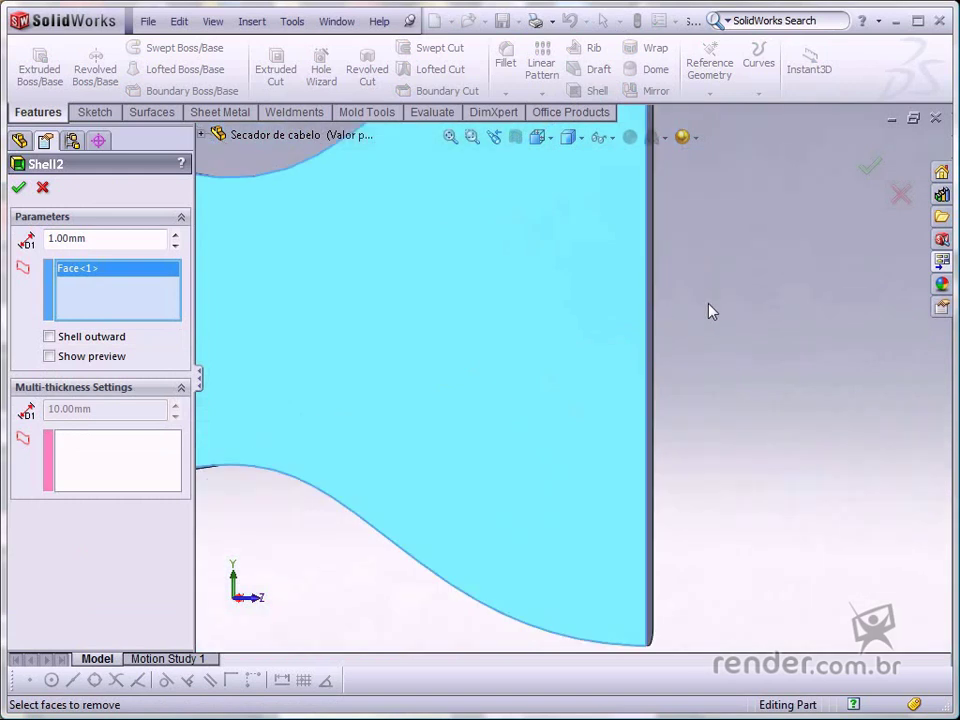
{"action": "left_click", "coordinate": [650, 320]}
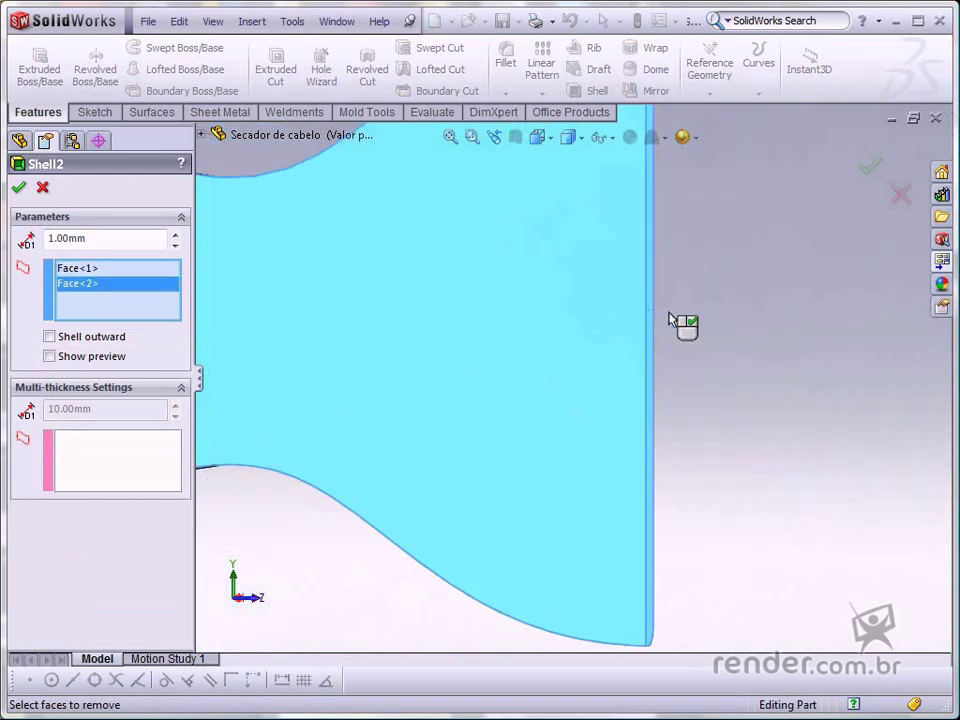
{"action": "scroll", "coordinate": [683, 320], "scroll_direction": "up", "scroll_amount": 4}
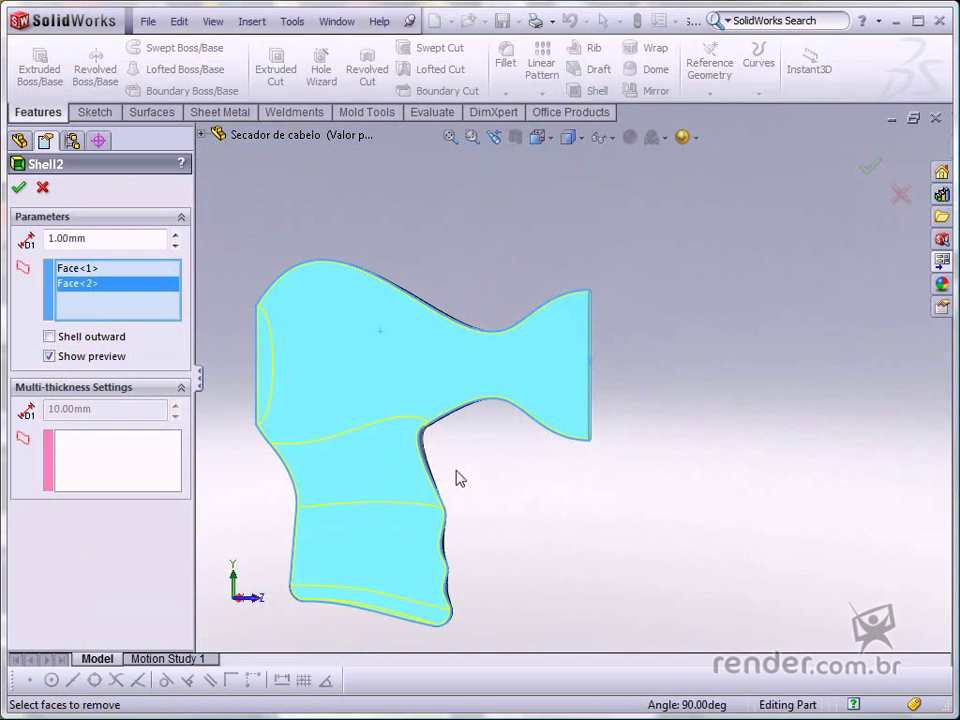
{"action": "left_click", "coordinate": [869, 166]}
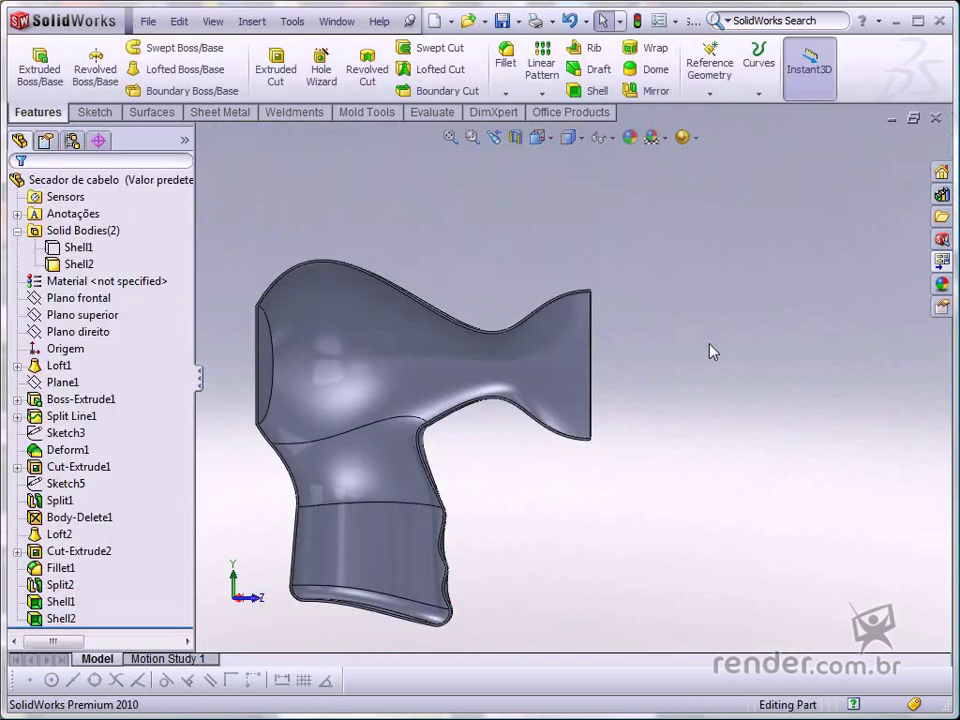
Show the Shell1 body, hide Shell2, and switch to the Right view
{"action": "middle_click_drag", "start_coordinate": [709, 349], "coordinate": [428, 506]}
{"action": "scroll", "coordinate": [418, 500], "scroll_direction": "down", "scroll_amount": 2}
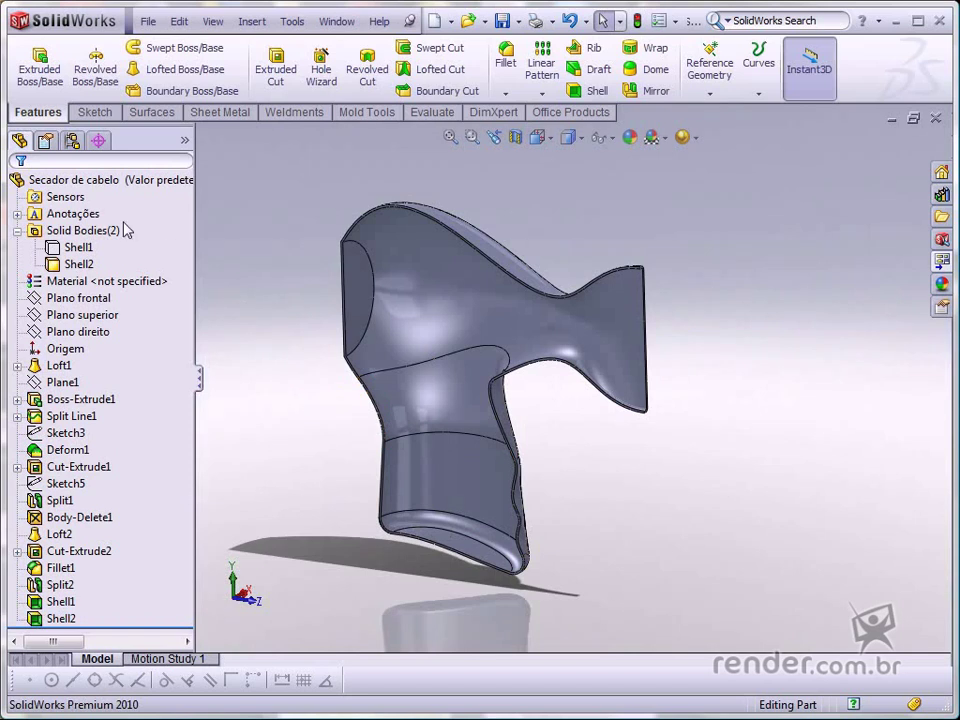
{"action": "right_click", "coordinate": [76, 247]}
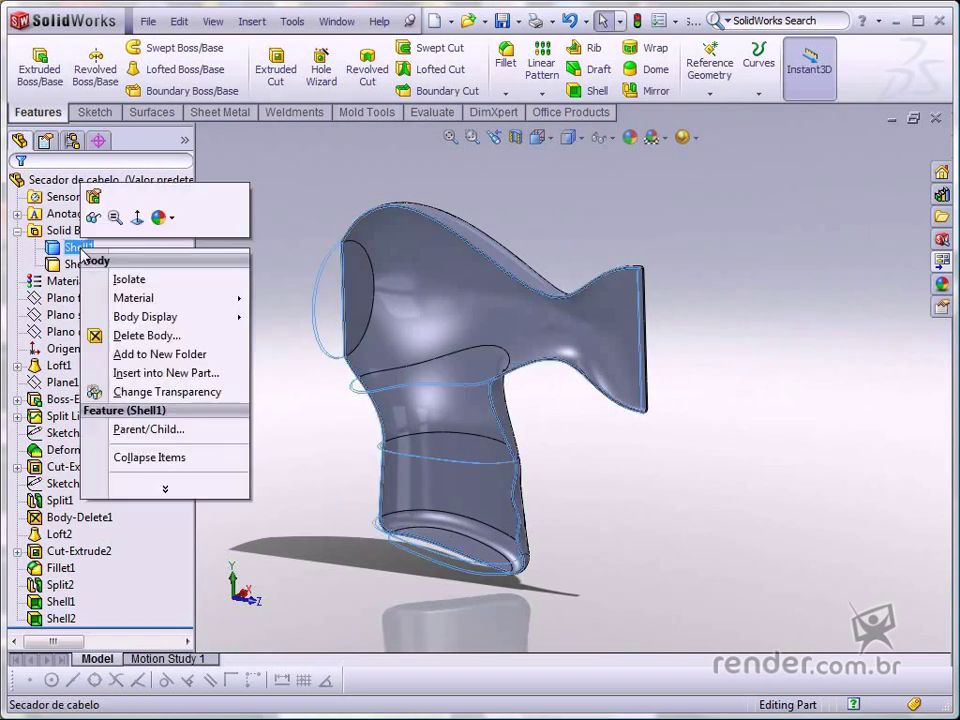
{"action": "left_click", "coordinate": [92, 220]}
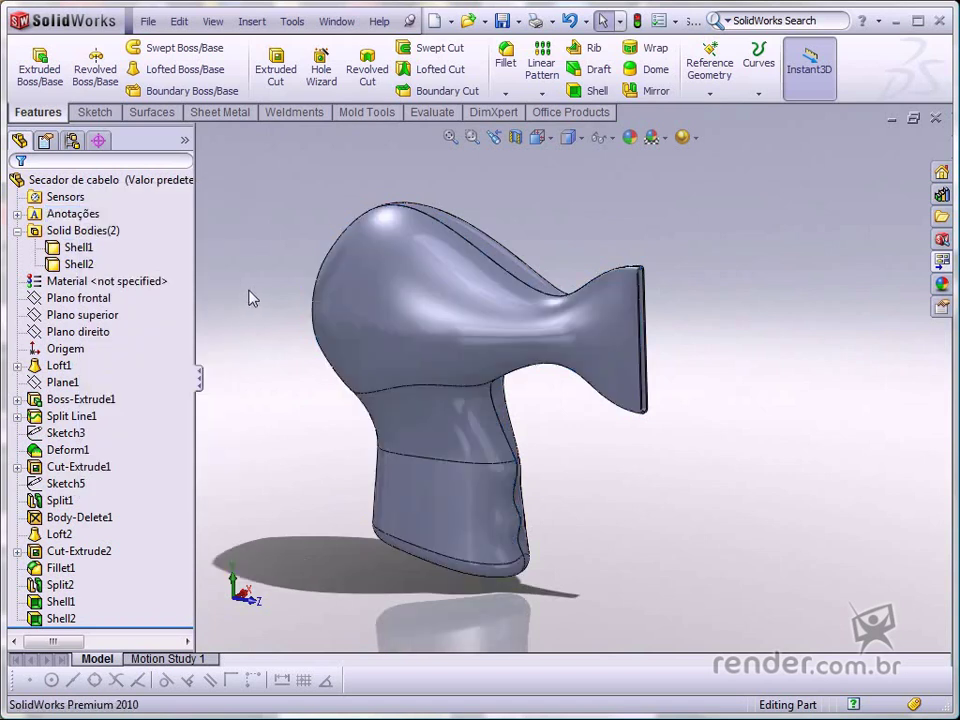
{"action": "right_click", "coordinate": [82, 265]}
{"action": "left_click", "coordinate": [92, 231]}
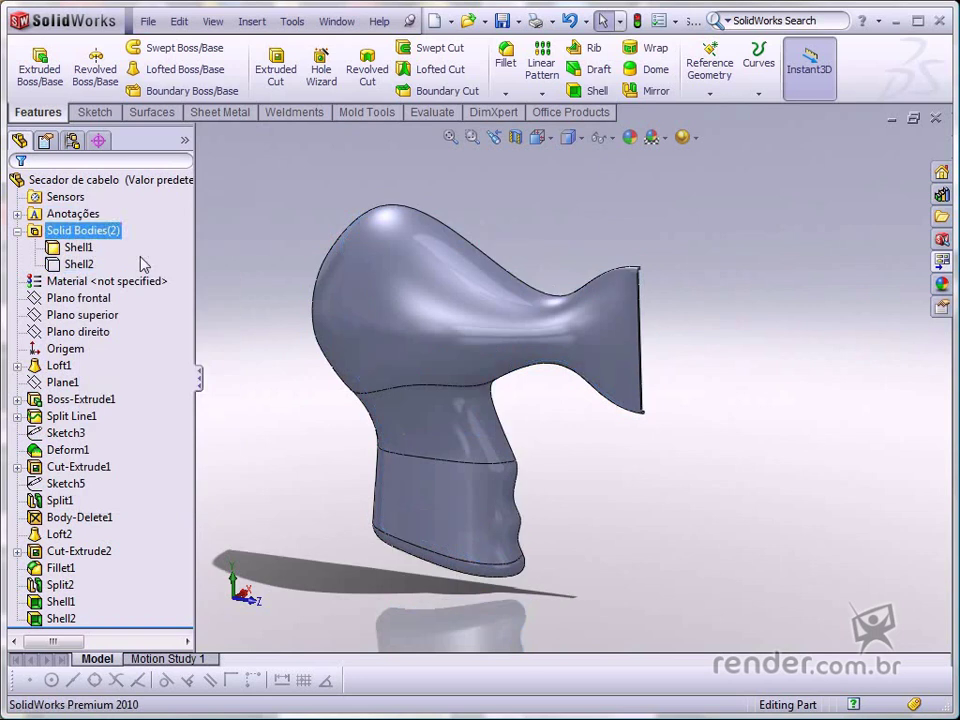
{"action": "key", "text": "ctrl+4"}
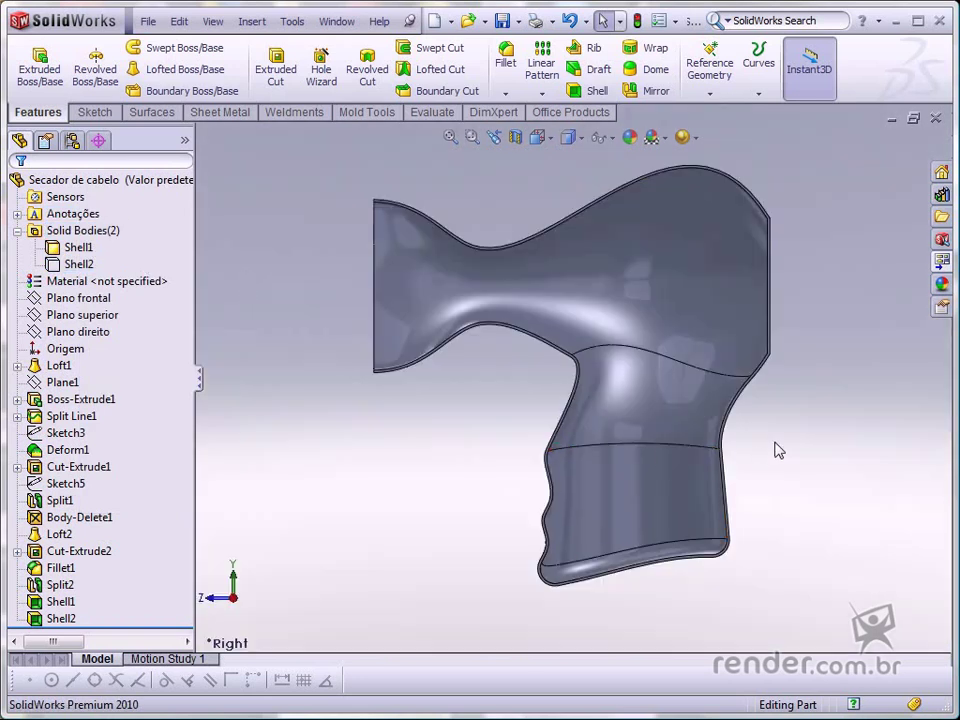
Define a reference plane offset 3 mm from Plano direito, flipped to the other side
{"action": "left_click", "coordinate": [710, 95]}
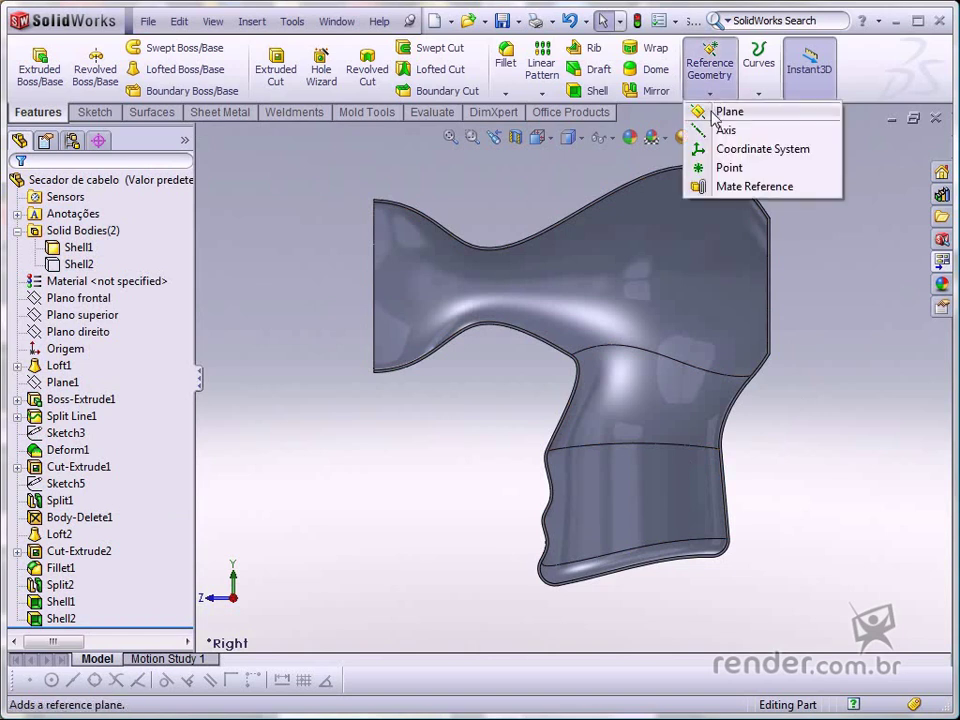
{"action": "left_click", "coordinate": [713, 114]}
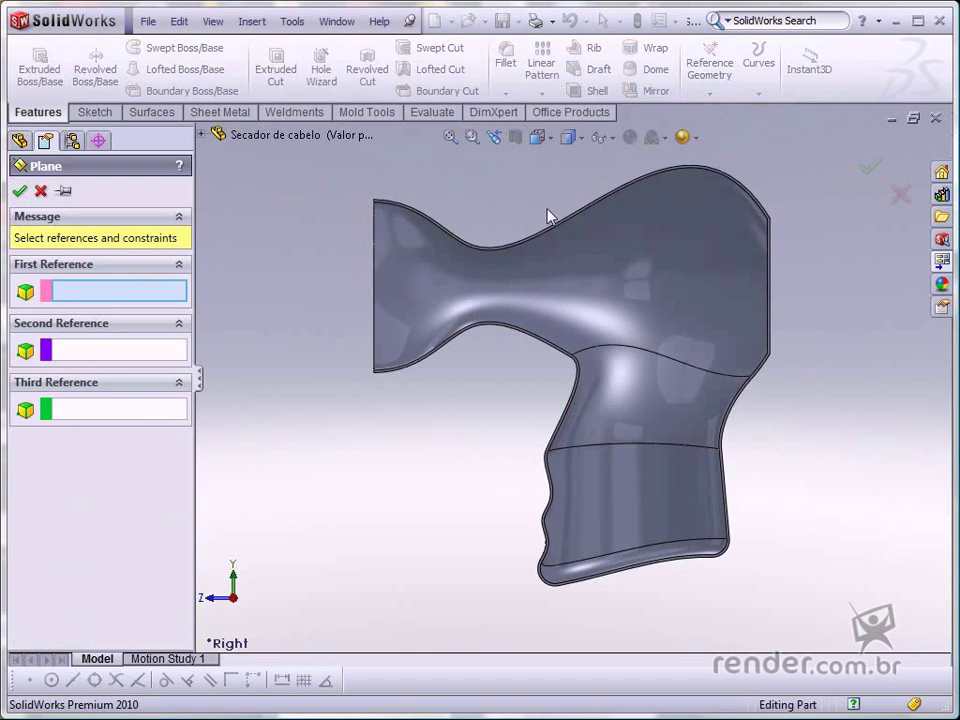
{"action": "left_click", "coordinate": [22, 138]}
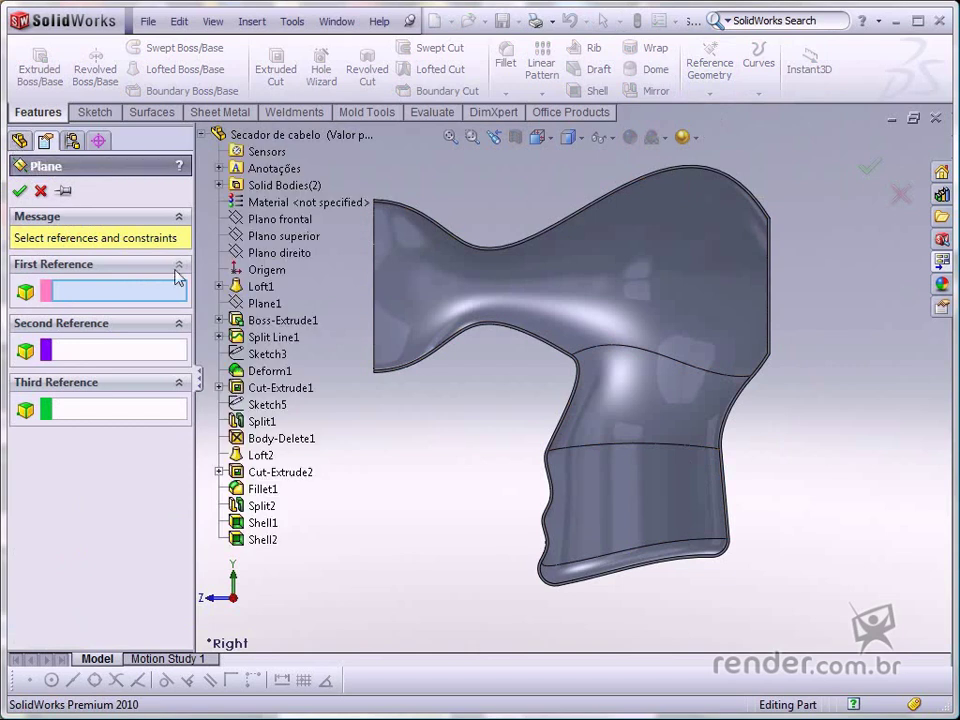
{"action": "left_click", "coordinate": [311, 256]}
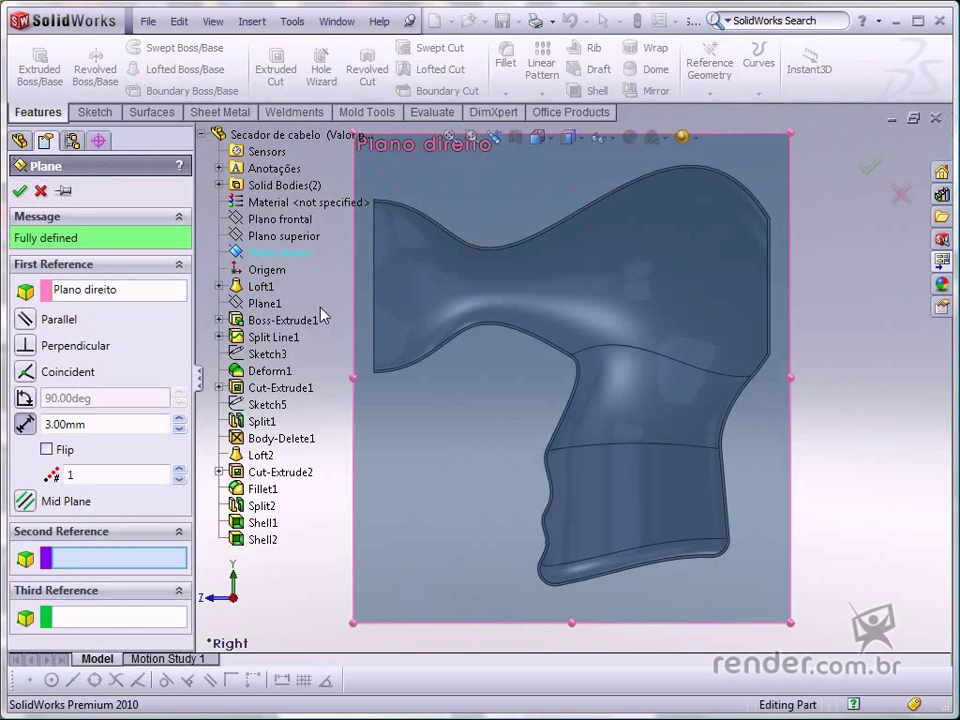
{"action": "key", "text": "ctrl+7"}
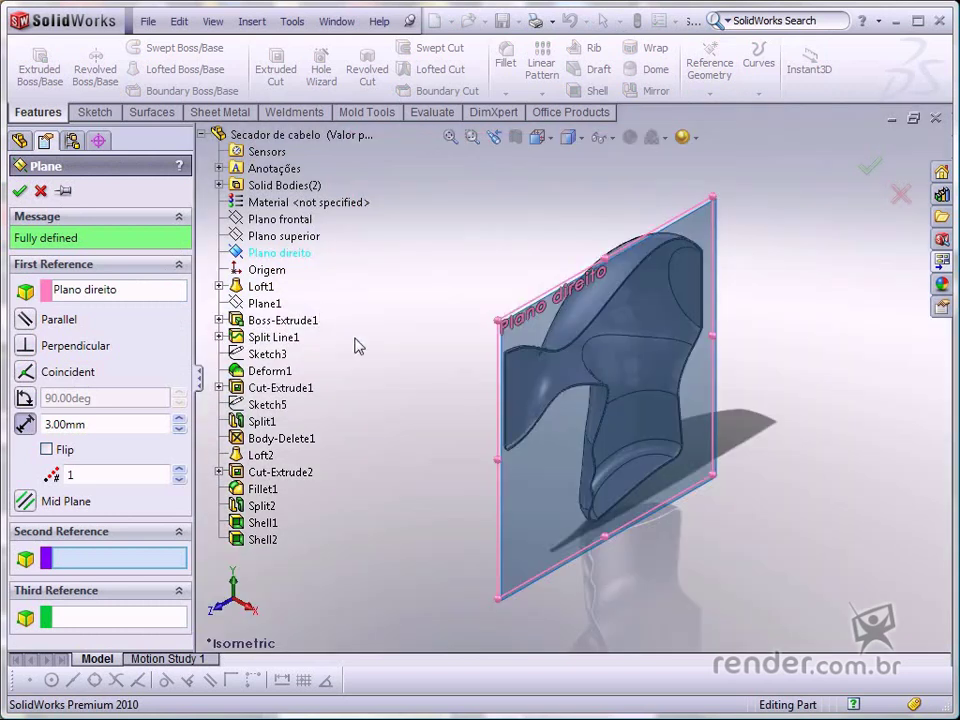
{"action": "left_click", "coordinate": [60, 424]}
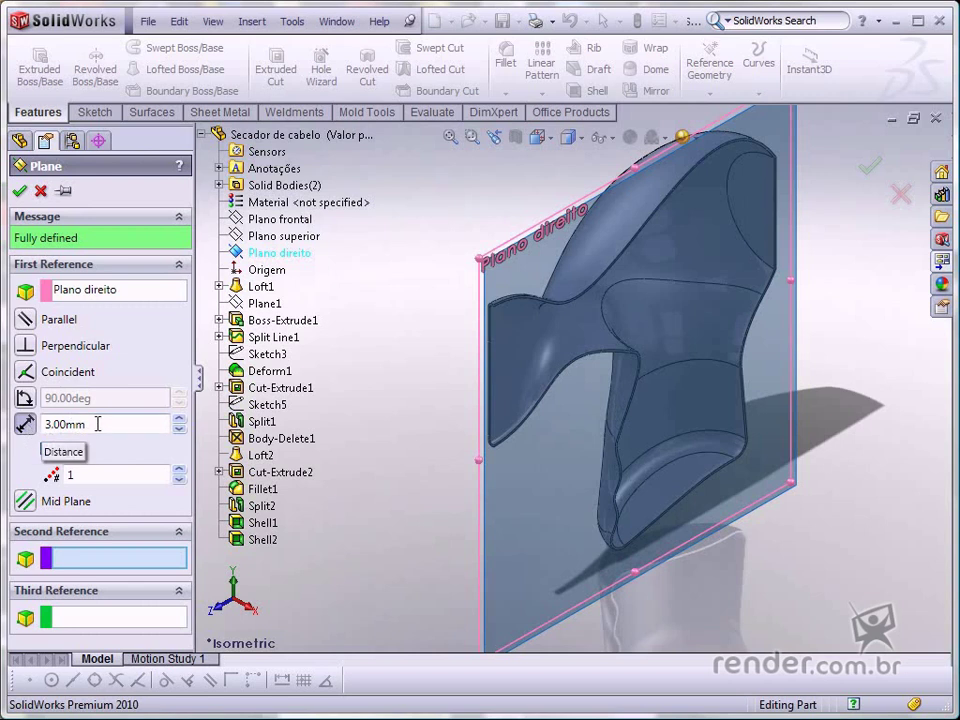
{"action": "left_click_drag", "start_coordinate": [96, 422], "coordinate": [32, 425]}
{"action": "type", "text": "3"}
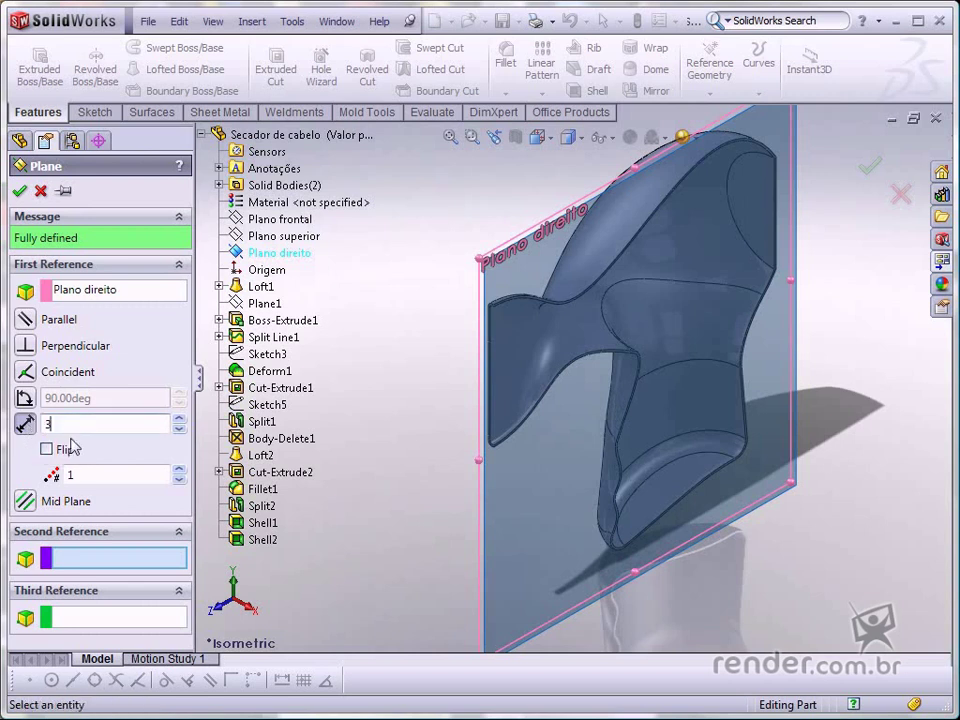
{"action": "key", "text": "Return"}
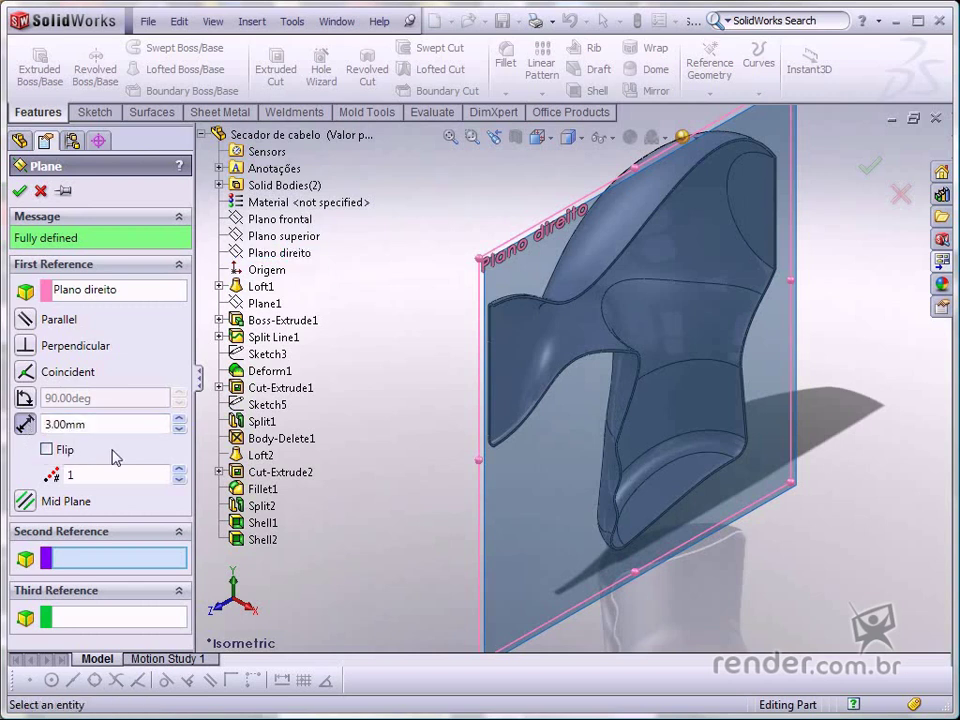
{"action": "left_click", "coordinate": [46, 451]}
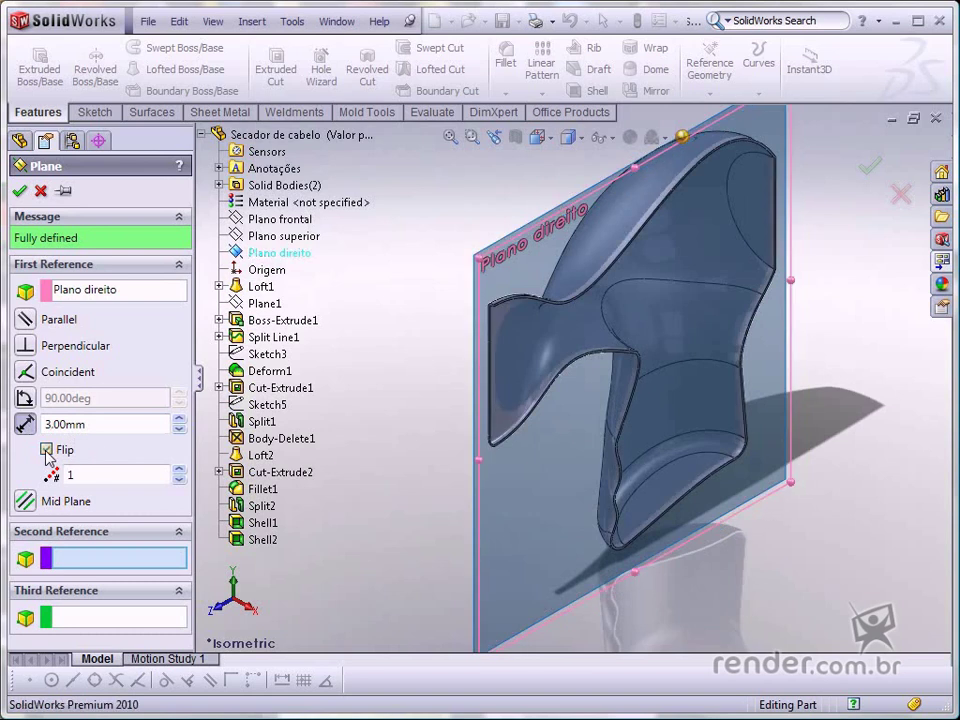
Create Plane2 and start a new sketch on it, viewed normal to the plane
{"action": "left_click", "coordinate": [19, 190]}
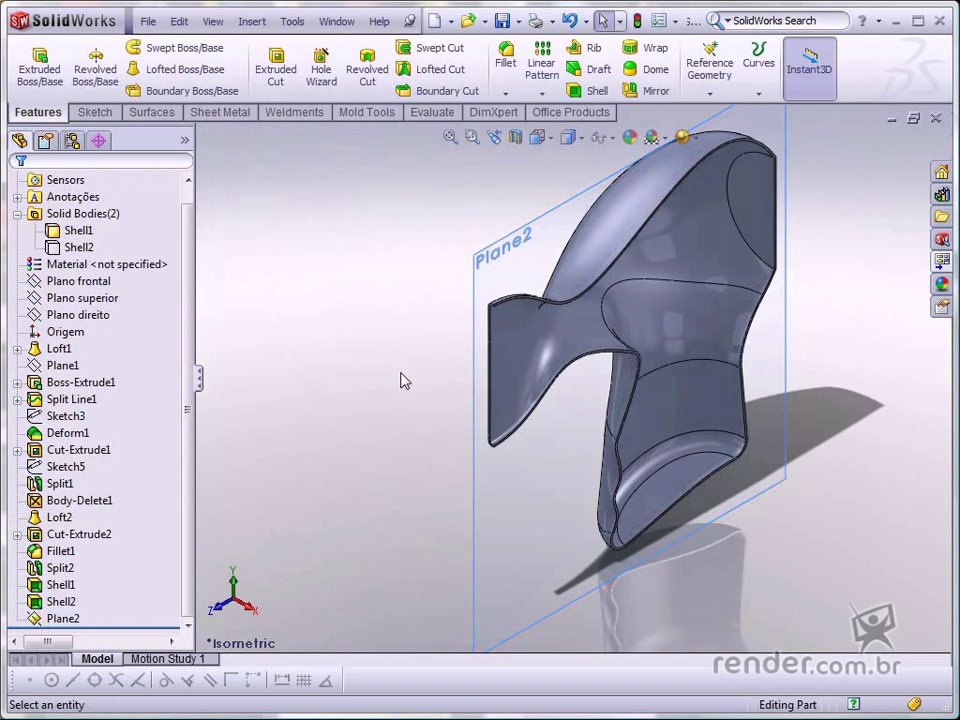
{"action": "left_click", "coordinate": [477, 366]}
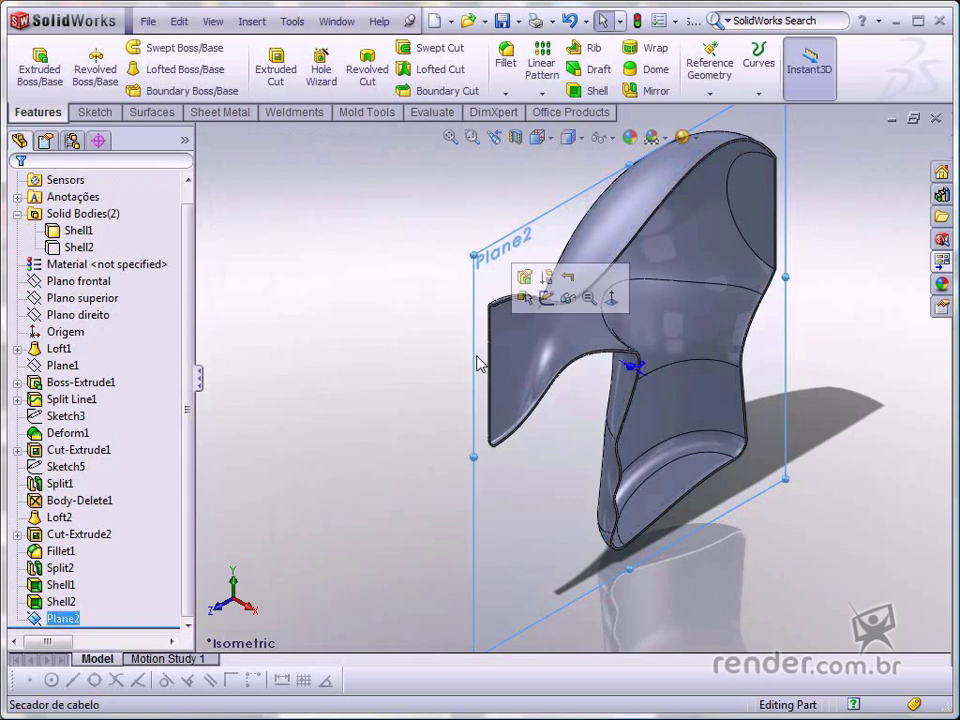
{"action": "left_click", "coordinate": [549, 303]}
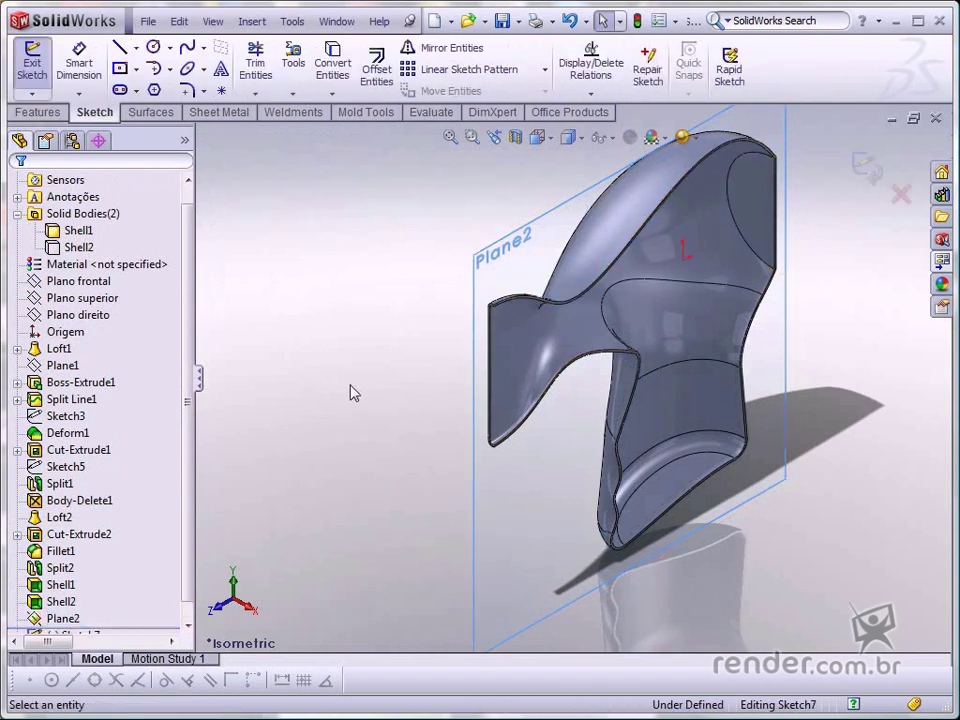
{"action": "key", "text": "ctrl+8"}
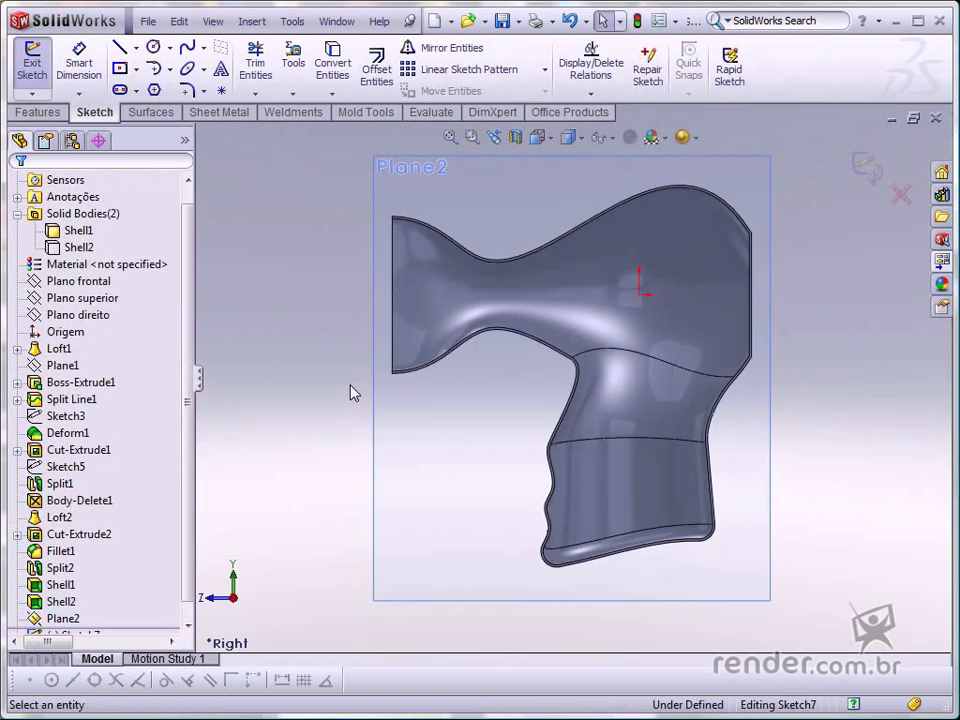
Draw a vertical line from the neck edge up to the top edge
{"action": "key", "text": "s"}
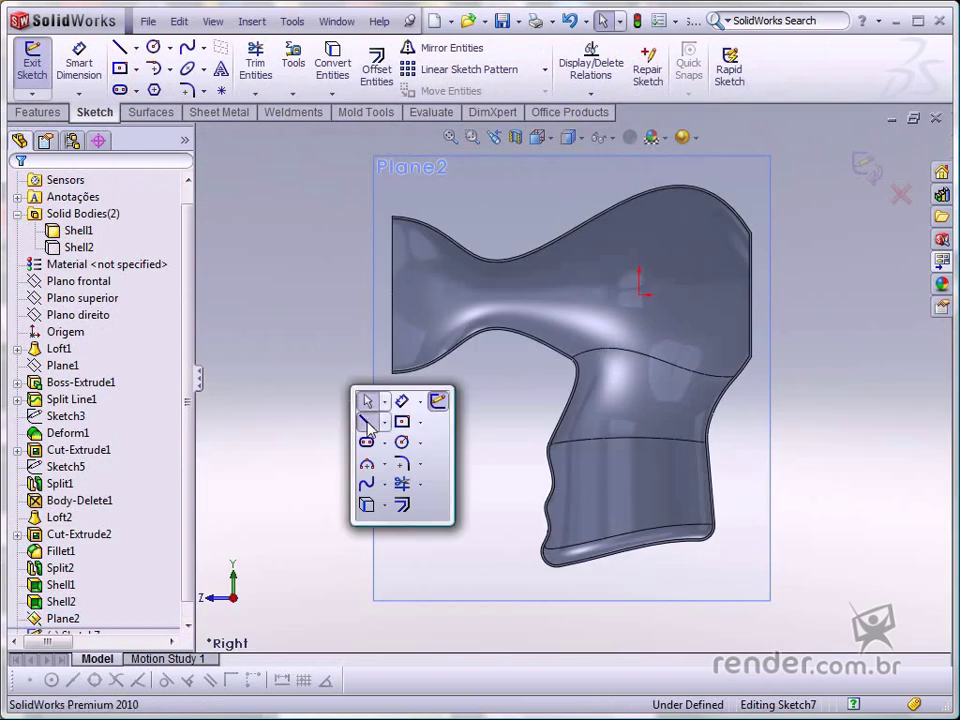
{"action": "left_click", "coordinate": [367, 424]}
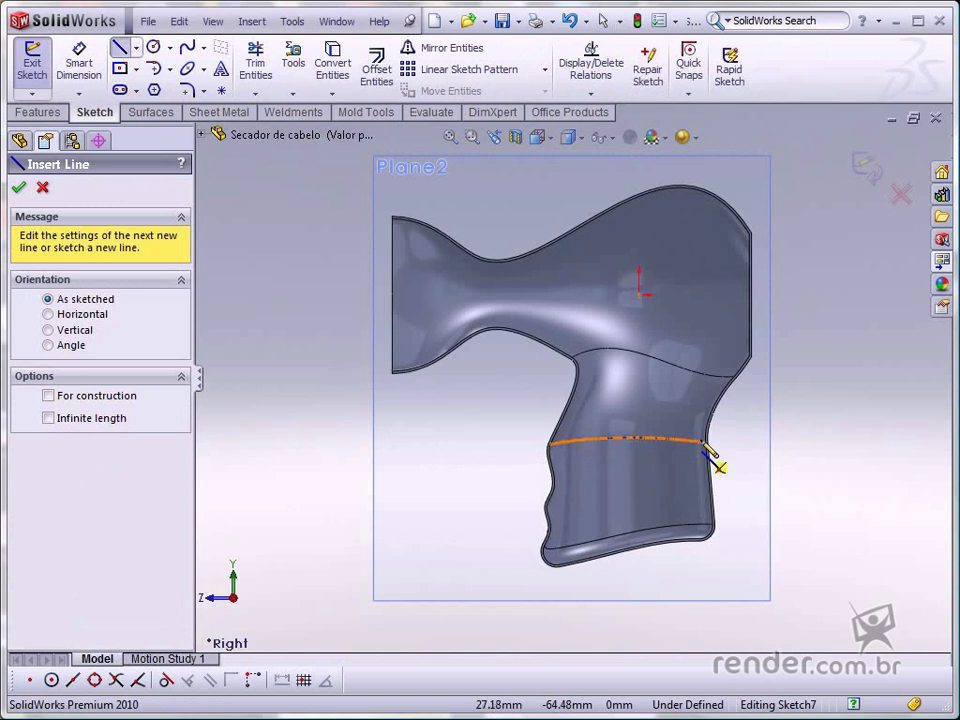
{"action": "scroll", "coordinate": [708, 452], "scroll_direction": "down", "scroll_amount": 2}
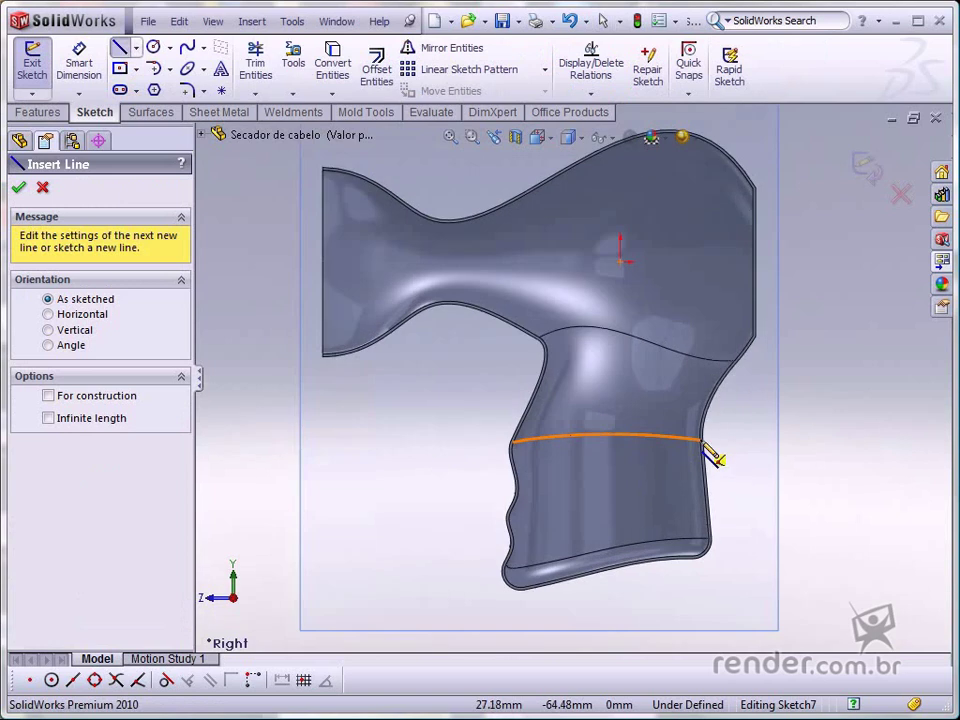
{"action": "left_click", "coordinate": [540, 337]}
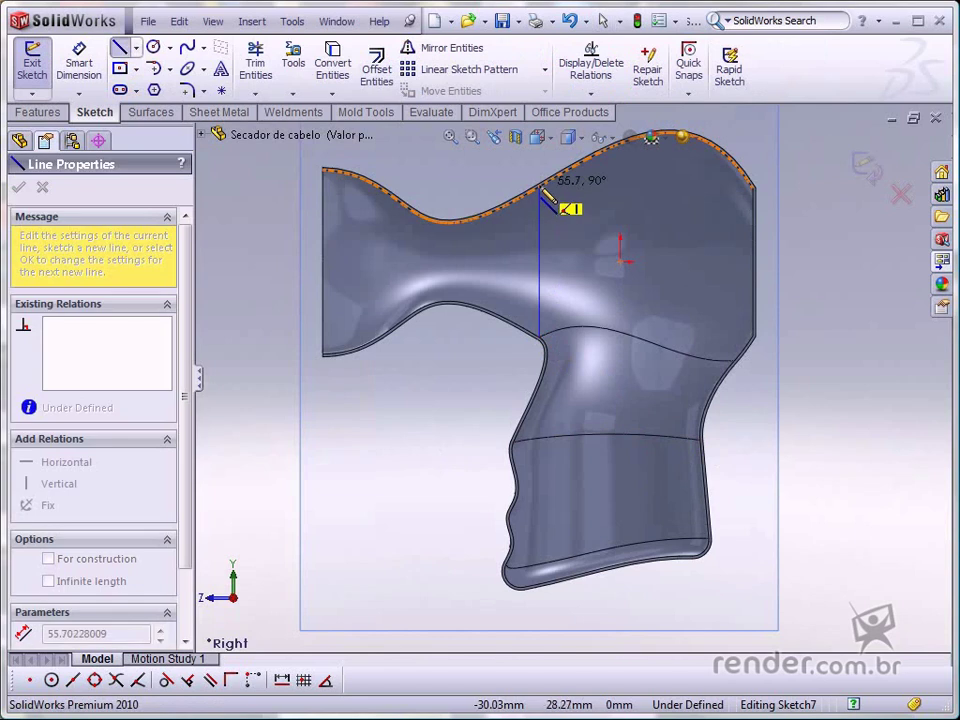
{"action": "left_click", "coordinate": [546, 190]}
{"action": "key", "text": "Escape"}
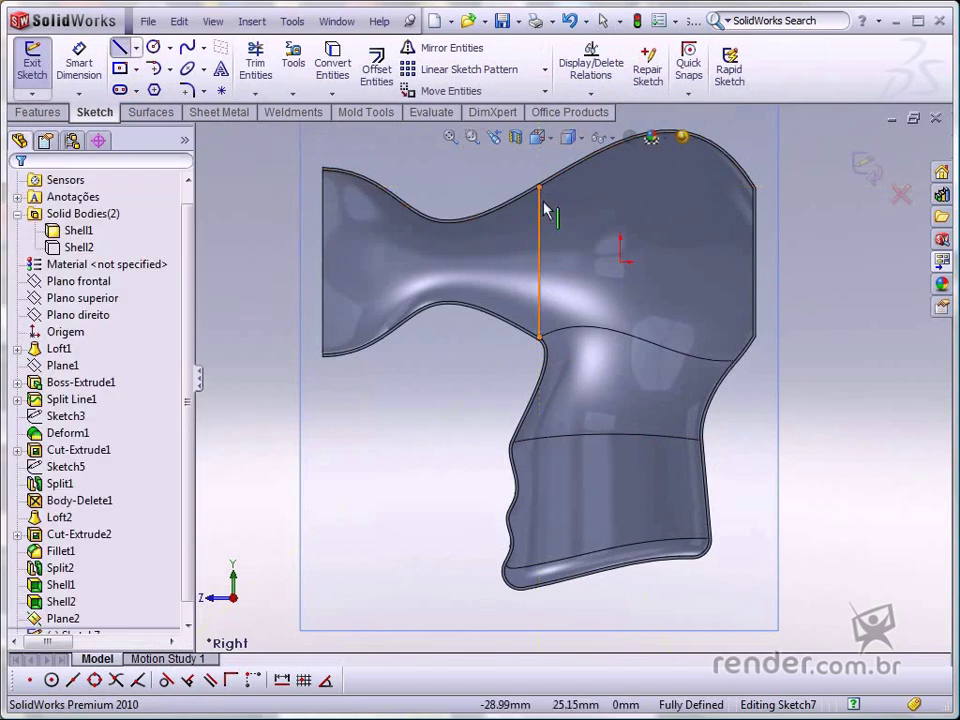
Draw a horizontal line from the right edge endpoint to the left edge
{"action": "key", "text": "s"}
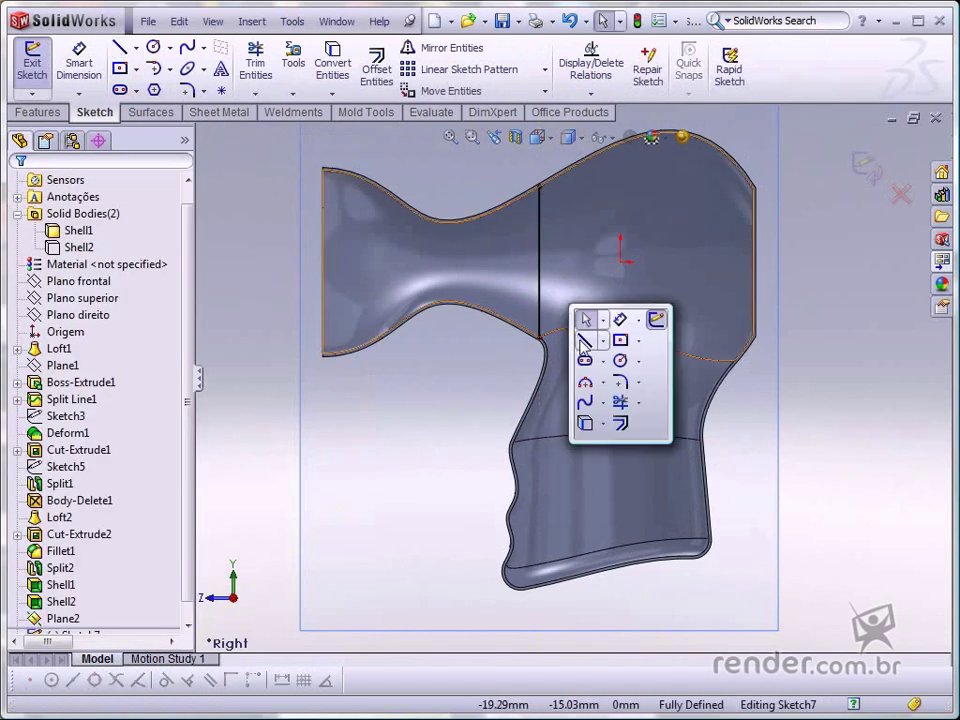
{"action": "left_click", "coordinate": [585, 342]}
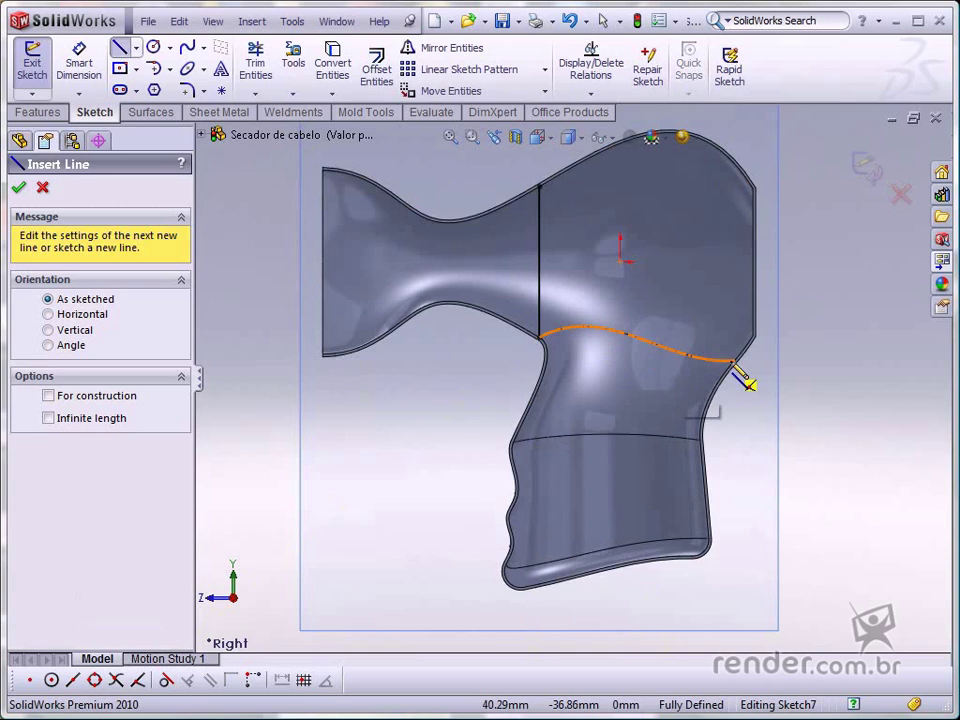
{"action": "left_click", "coordinate": [734, 361]}
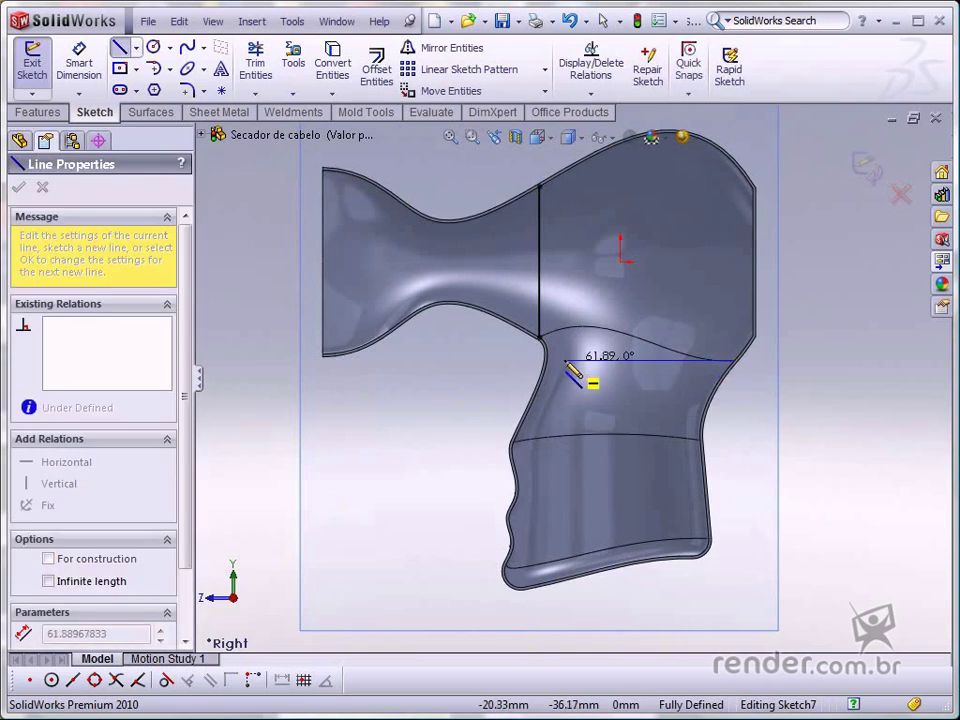
{"action": "left_click", "coordinate": [546, 361]}
{"action": "key", "text": "Escape"}
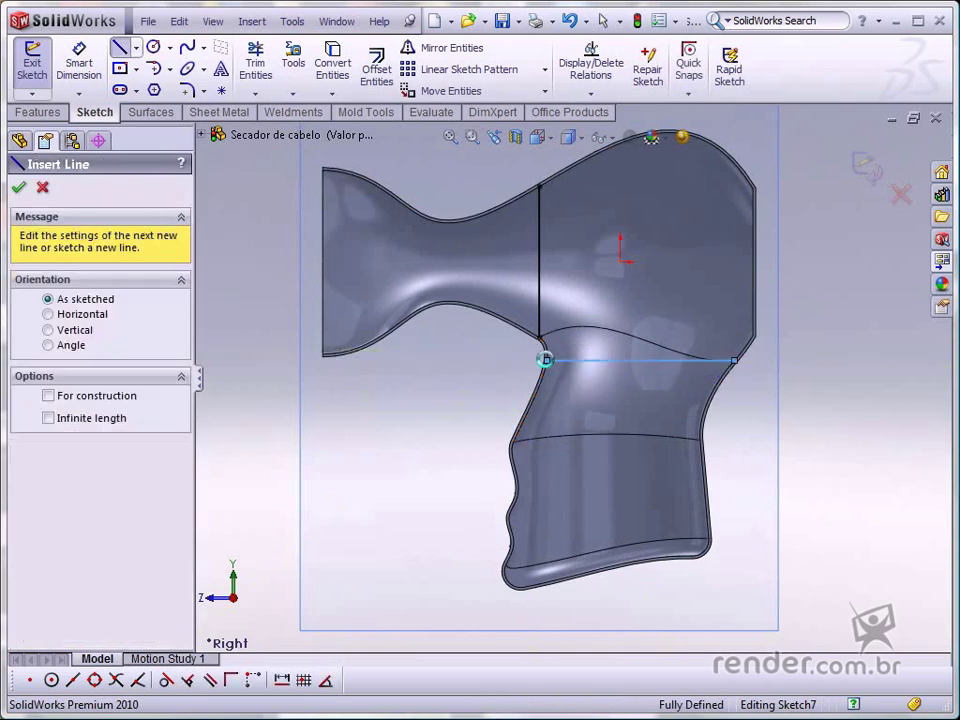
{"action": "key", "text": "Escape"}
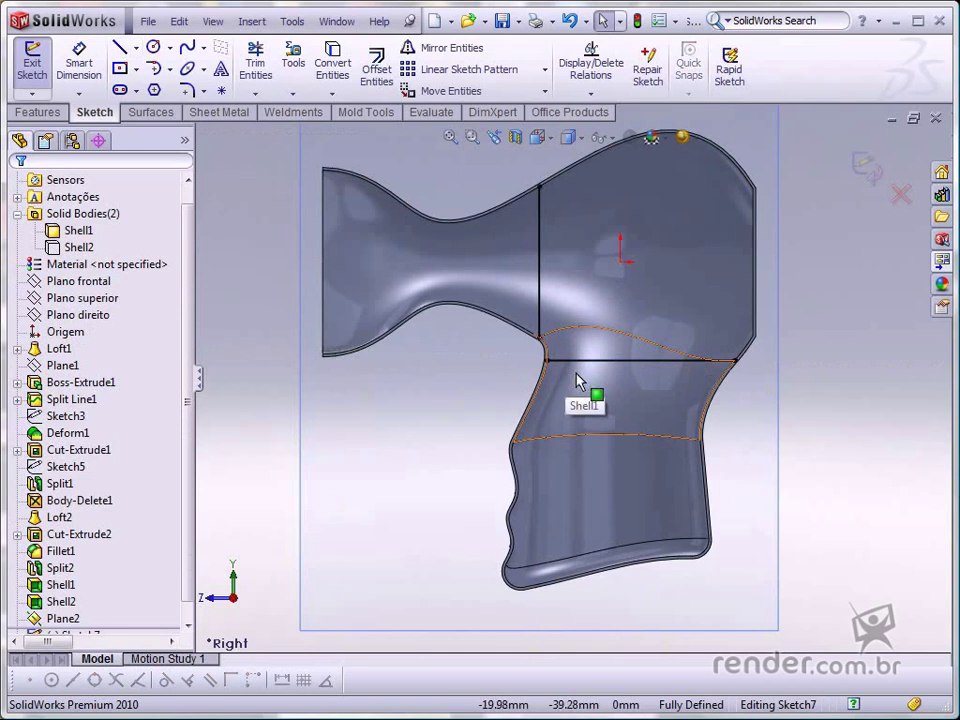
Draw a second horizontal line across the handle, about 69.72 mm long, and fit the view
{"action": "key", "text": "s"}
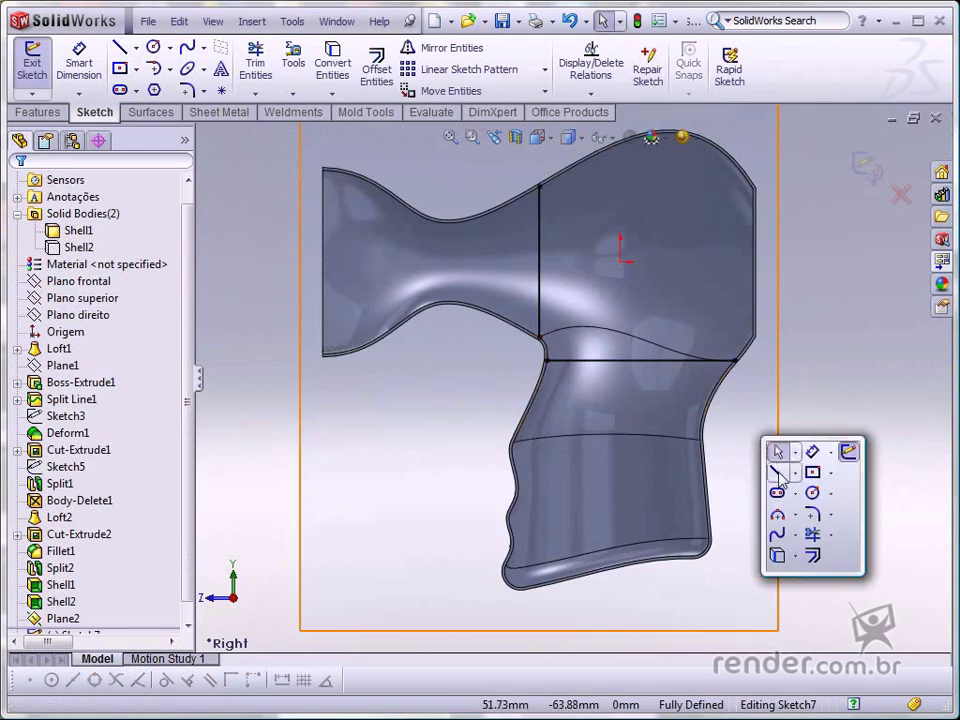
{"action": "left_click", "coordinate": [777, 472]}
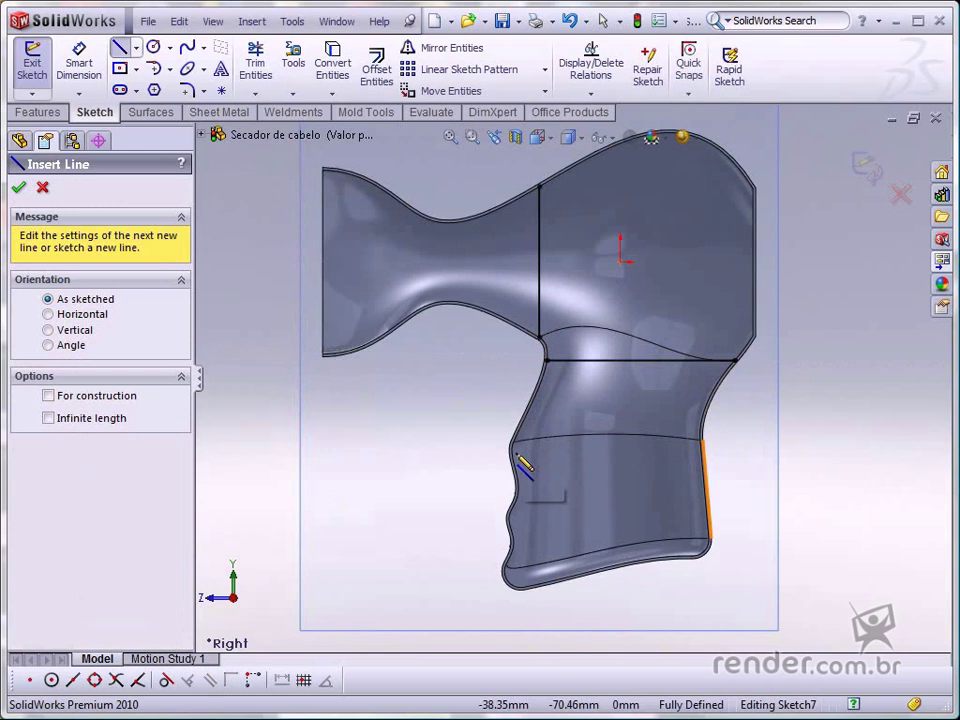
{"action": "scroll", "coordinate": [513, 458], "scroll_direction": "down", "scroll_amount": 2}
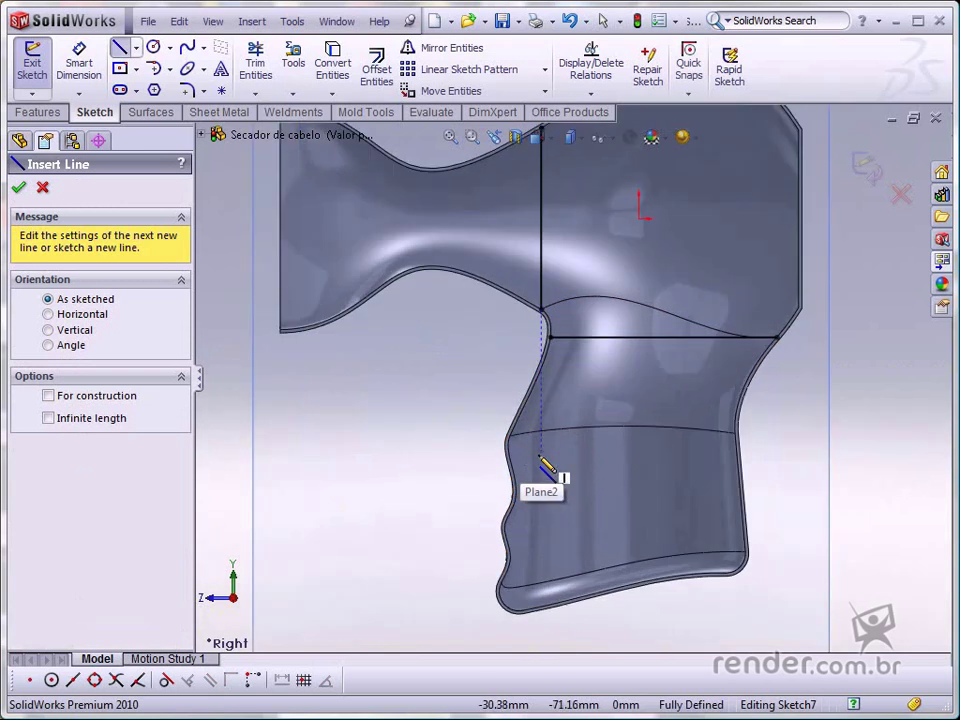
{"action": "scroll", "coordinate": [513, 458], "scroll_direction": "down", "scroll_amount": 3}
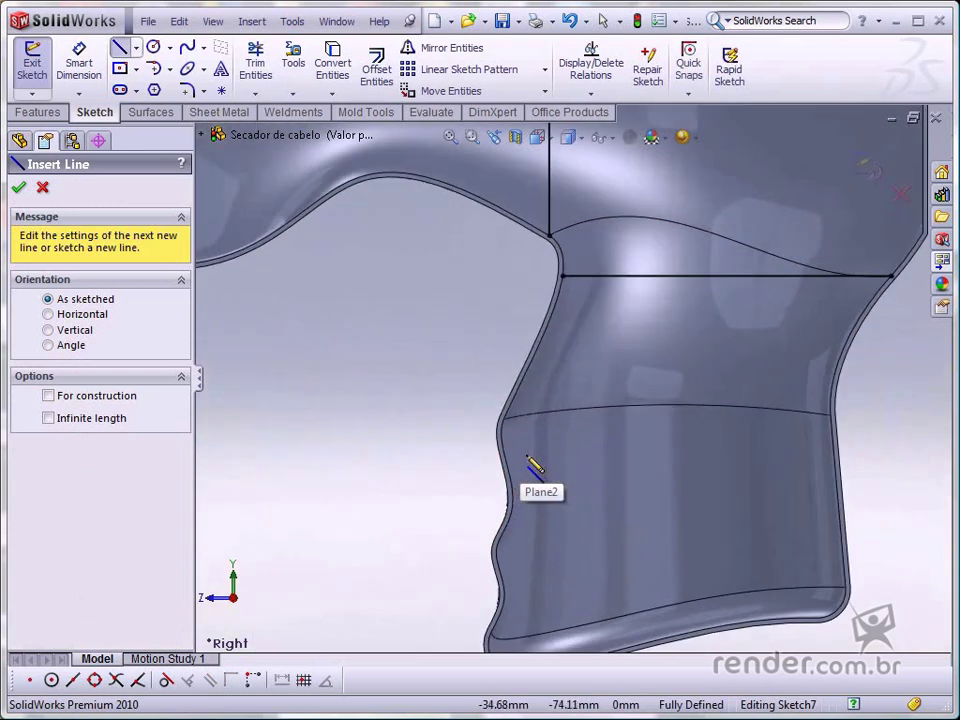
{"action": "left_click", "coordinate": [507, 456]}
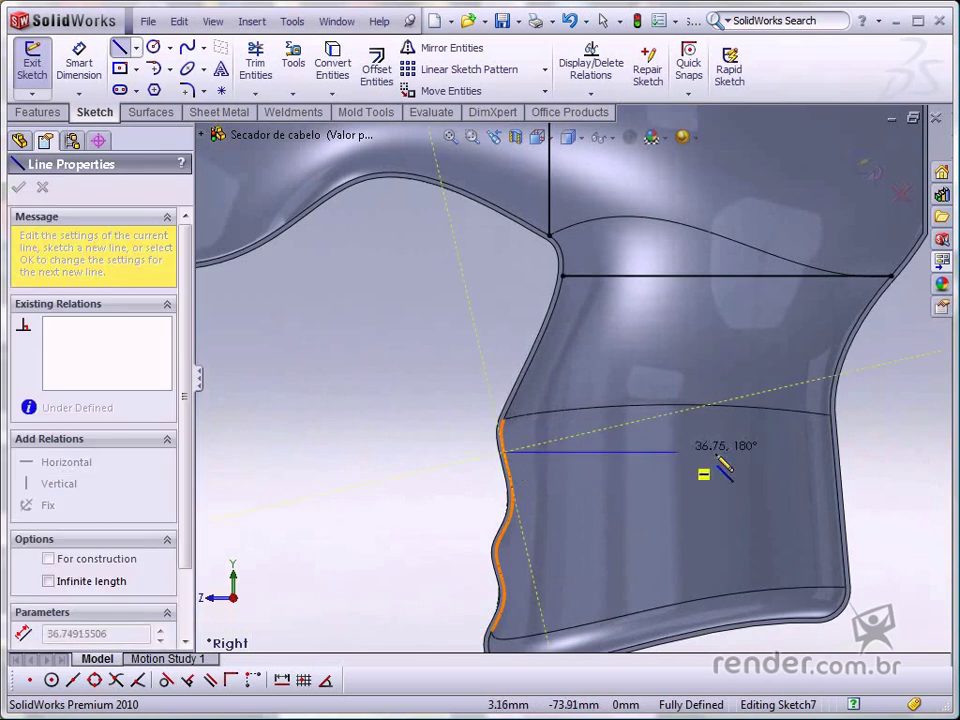
{"action": "left_click", "coordinate": [836, 454]}
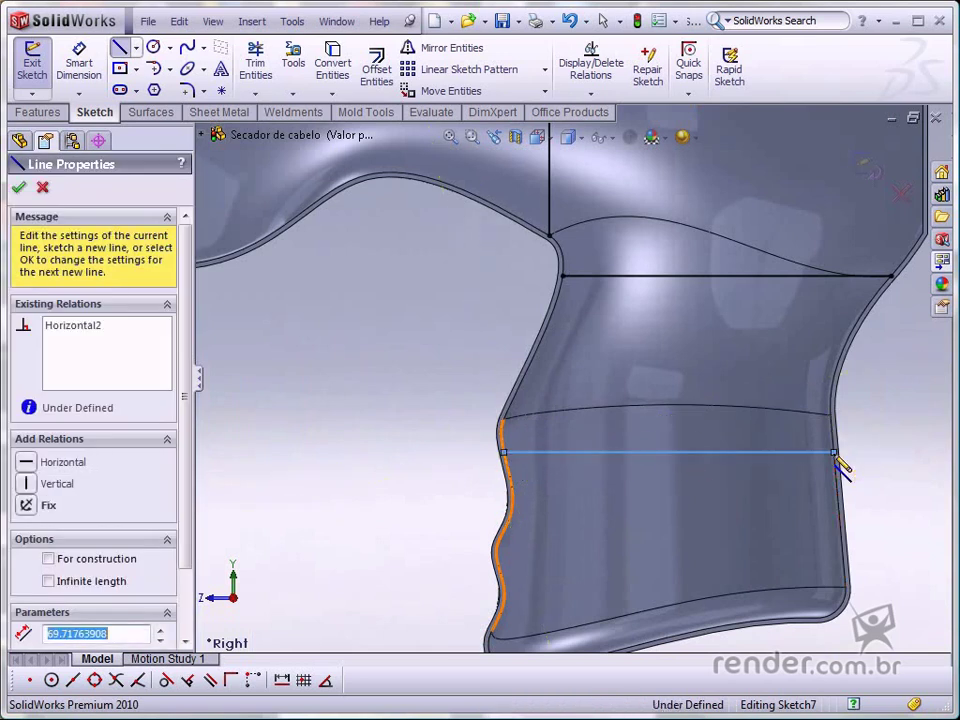
{"action": "key", "text": "Escape"}
{"action": "key", "text": "f"}
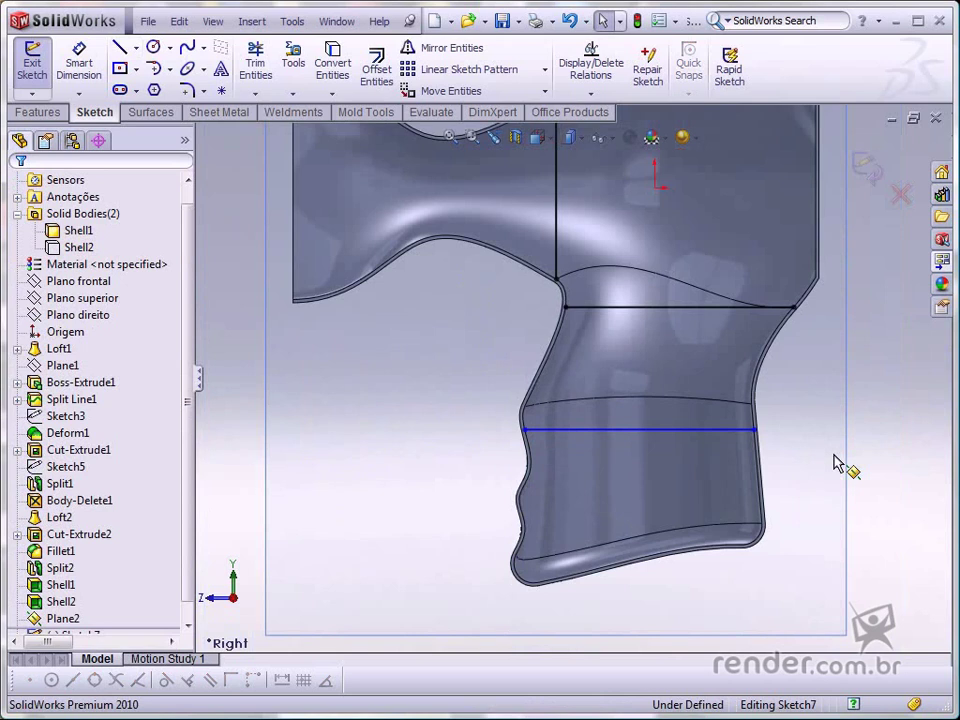
Dimension the two horizontal handle lines 35 mm apart, fully defining Sketch7
{"action": "key", "text": "s"}
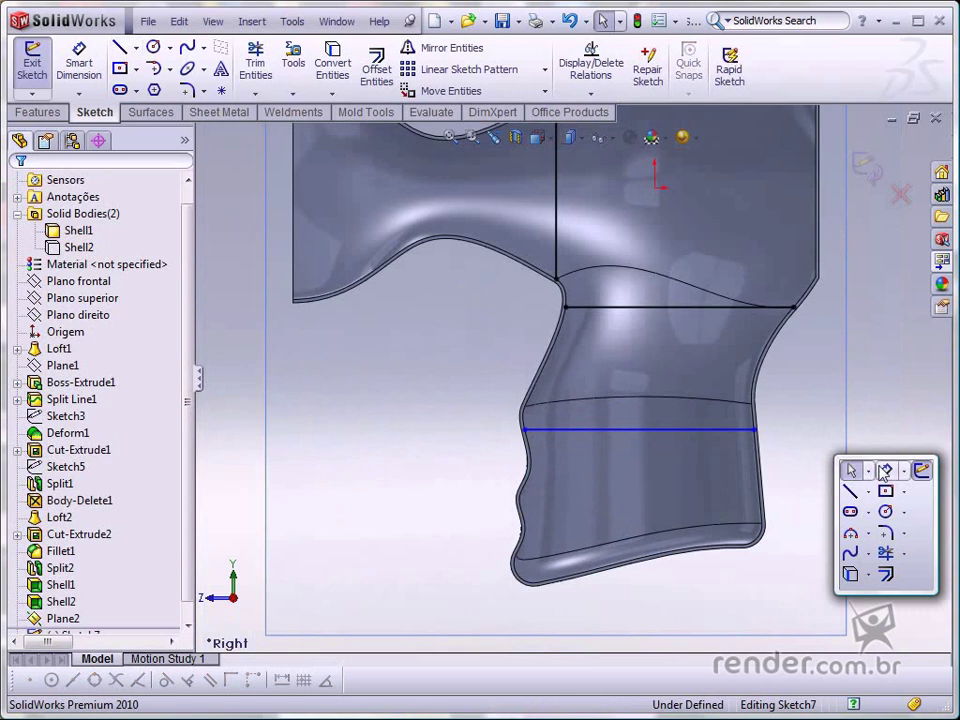
{"action": "left_click", "coordinate": [885, 470]}
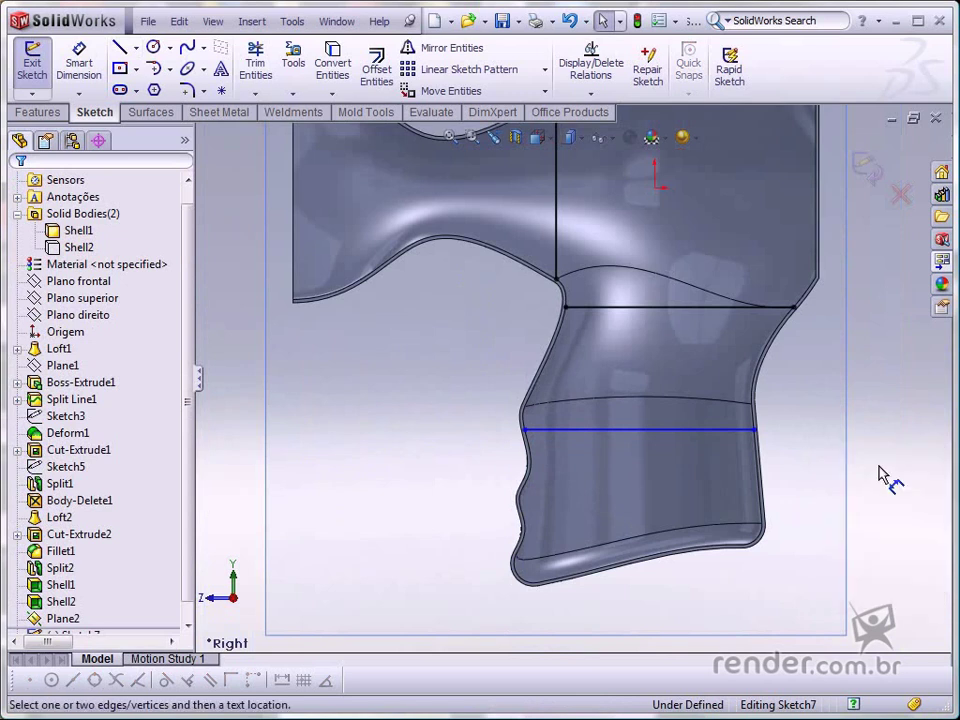
{"action": "left_click", "coordinate": [709, 310]}
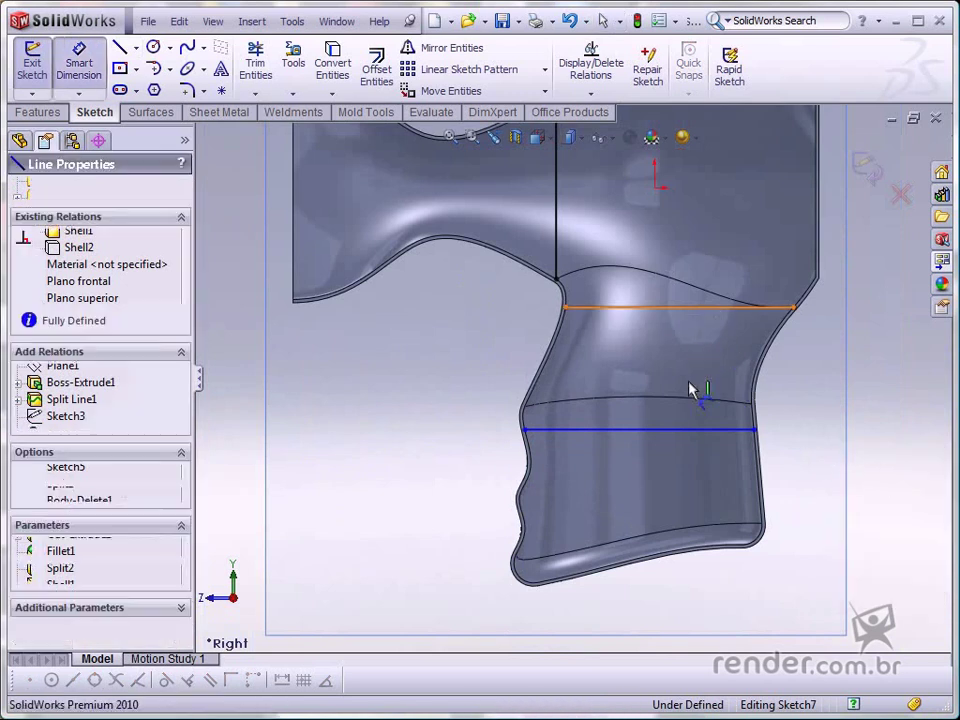
{"action": "left_click", "coordinate": [667, 431]}
{"action": "left_click", "coordinate": [879, 386]}
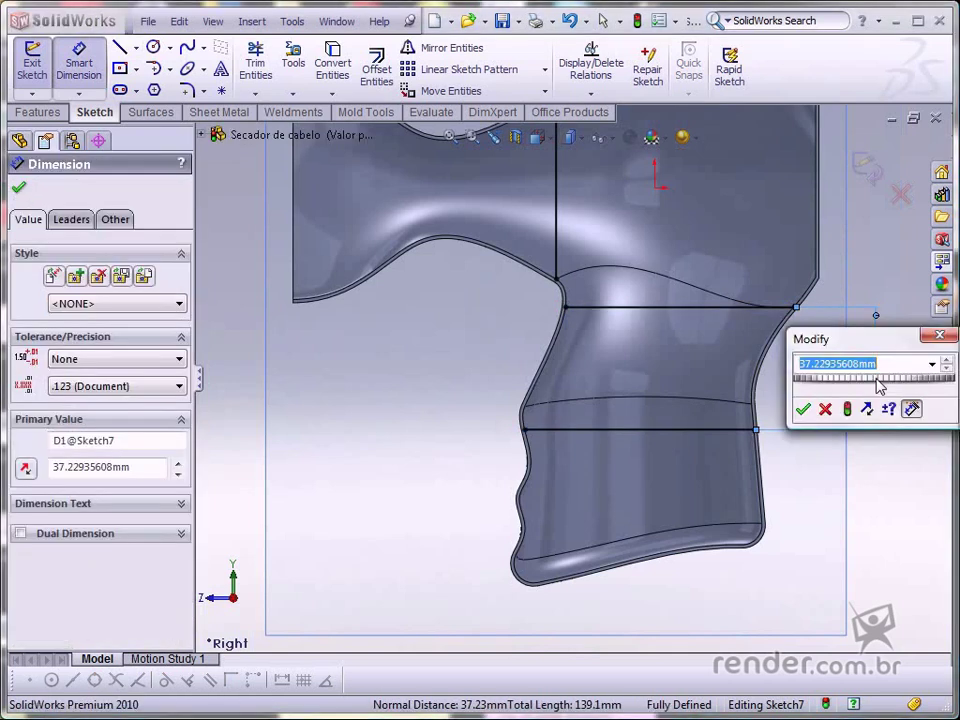
{"action": "type", "text": "35"}
{"action": "key", "text": "Return"}
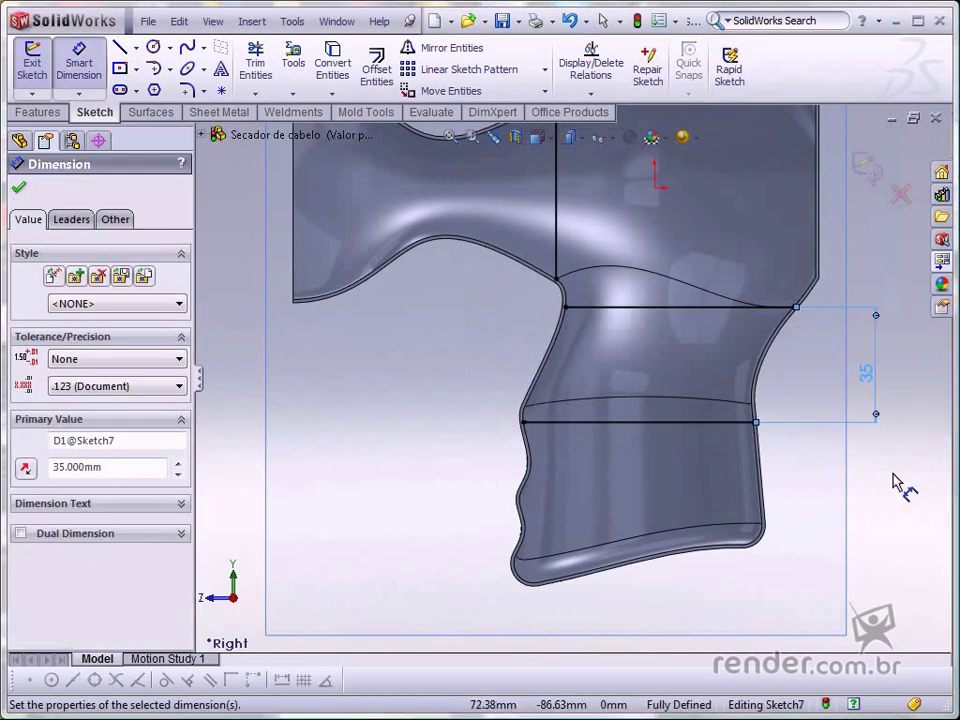
{"action": "key", "text": "Escape"}
{"action": "key", "text": "z"}
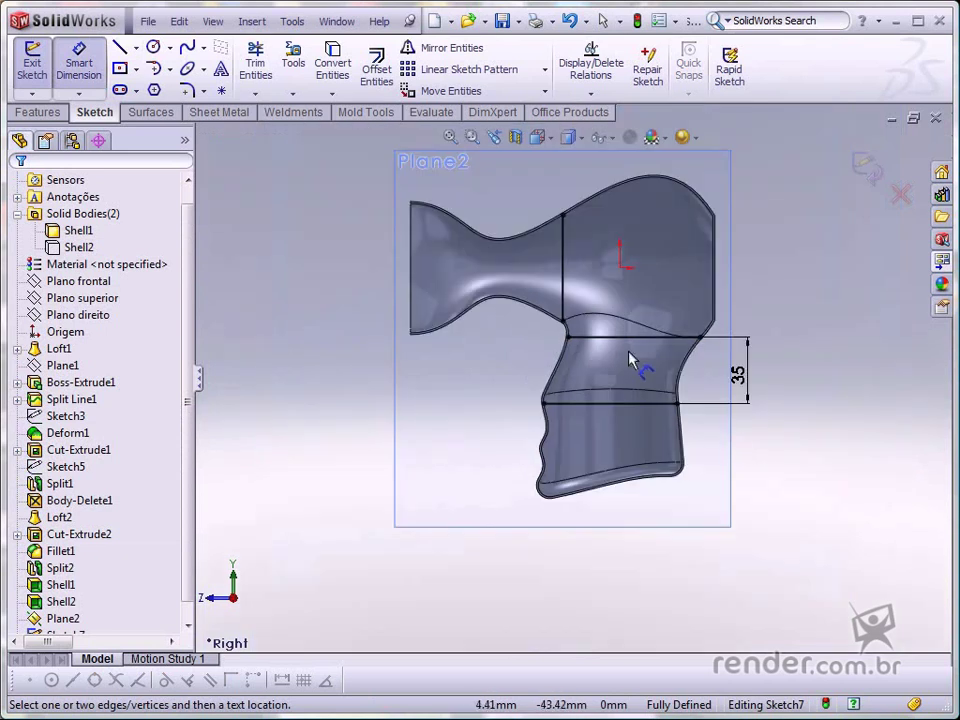
{"action": "scroll", "coordinate": [630, 360], "scroll_direction": "down", "scroll_amount": 2}
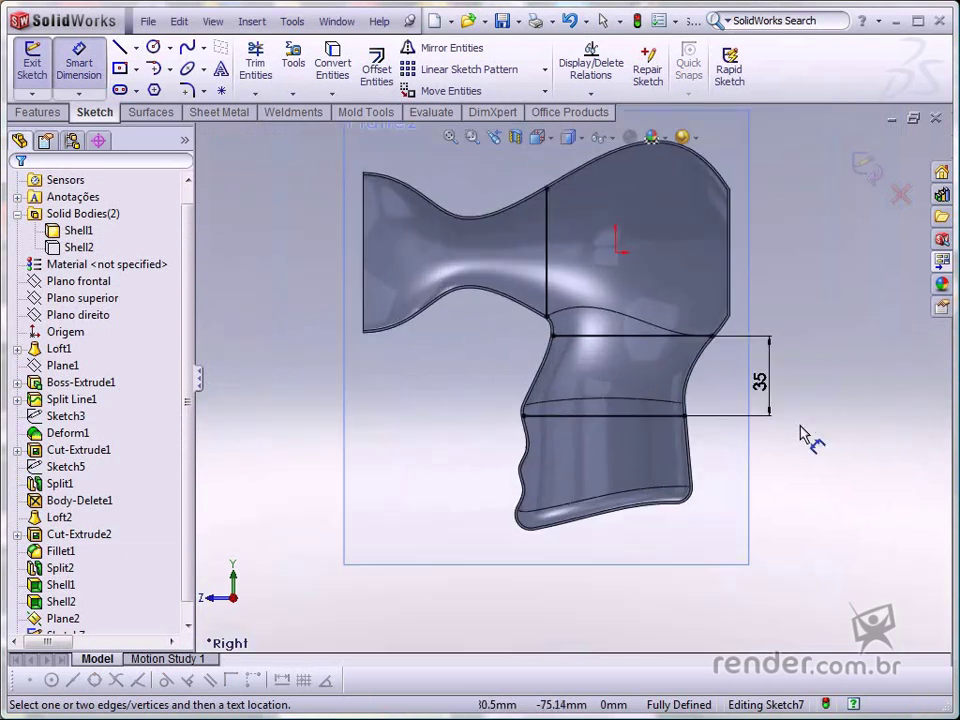
{"action": "key", "text": "Escape"}
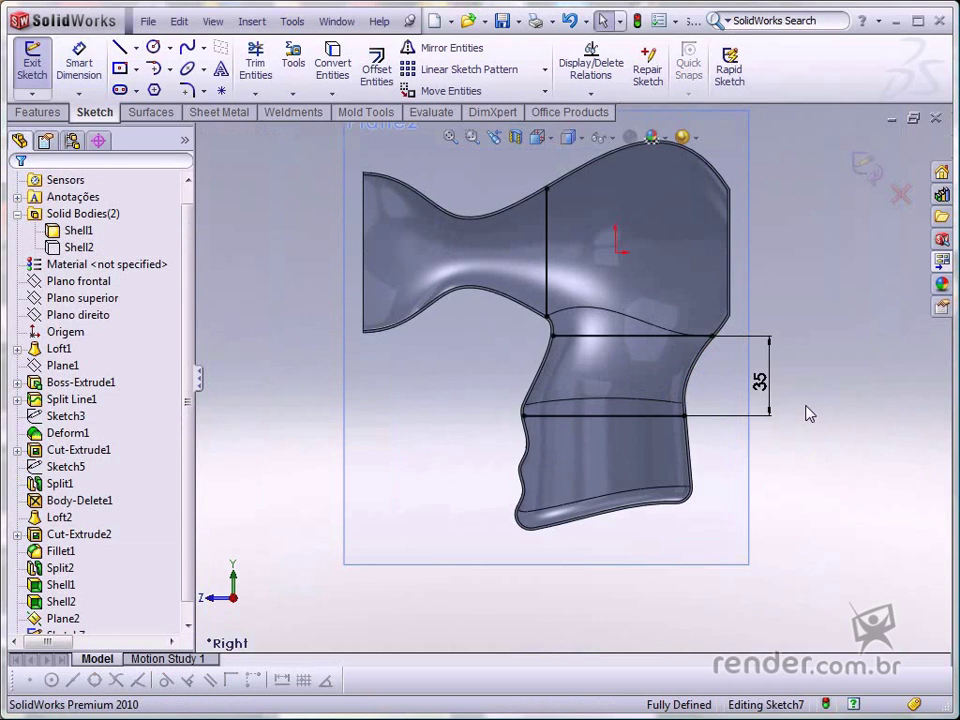
Build Rib1 from Sketch7: First Side, 1 mm thick, on the Shell1 body
{"action": "left_click", "coordinate": [38, 112]}
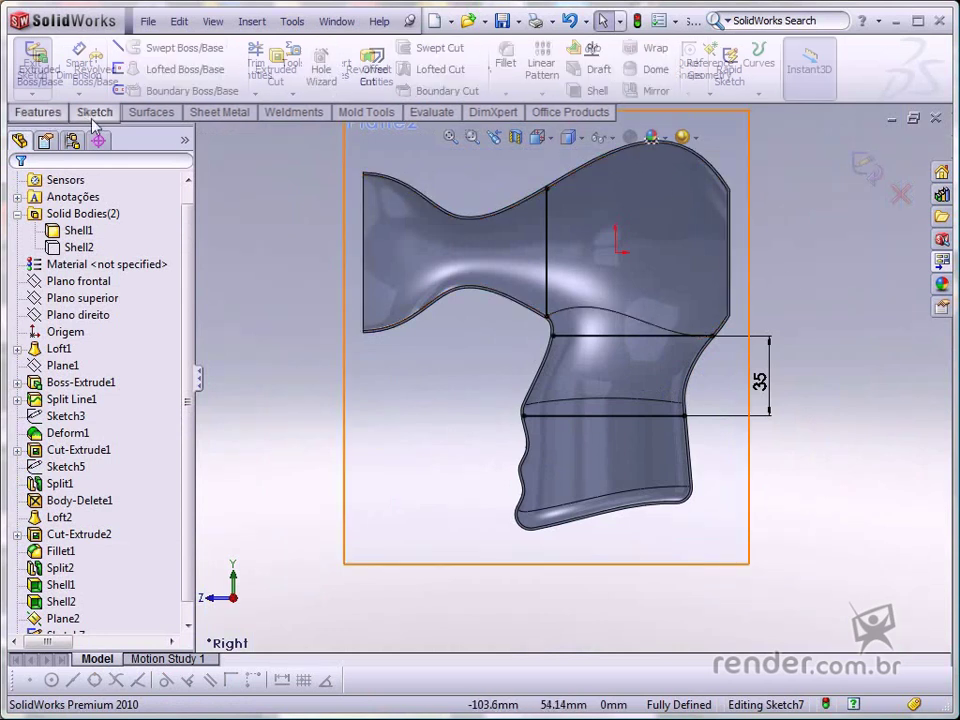
{"action": "left_click", "coordinate": [594, 50]}
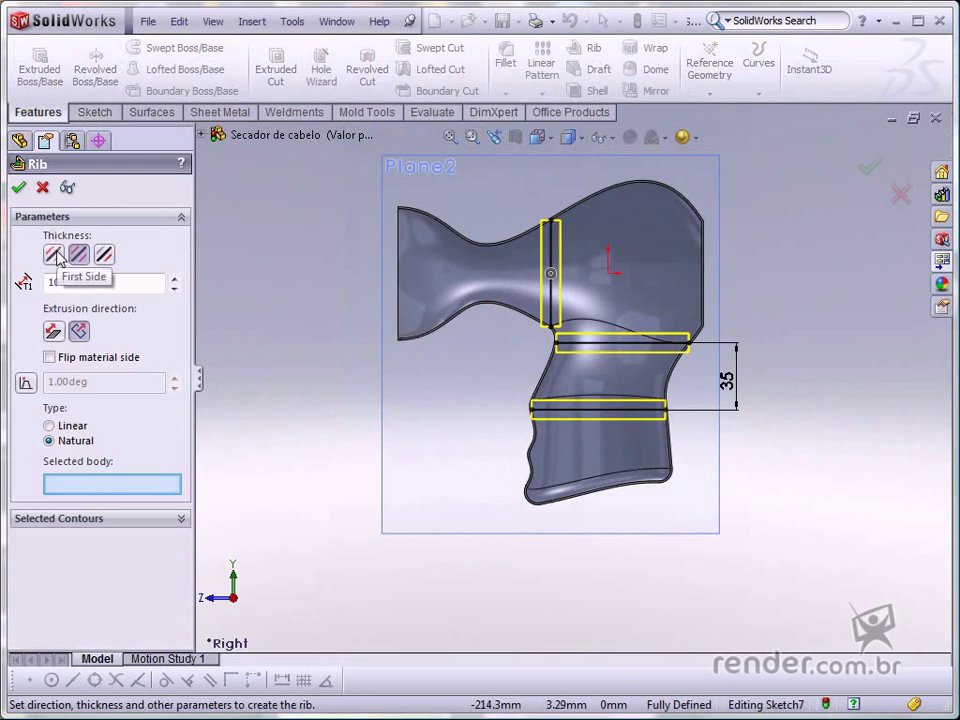
{"action": "left_click", "coordinate": [53, 255]}
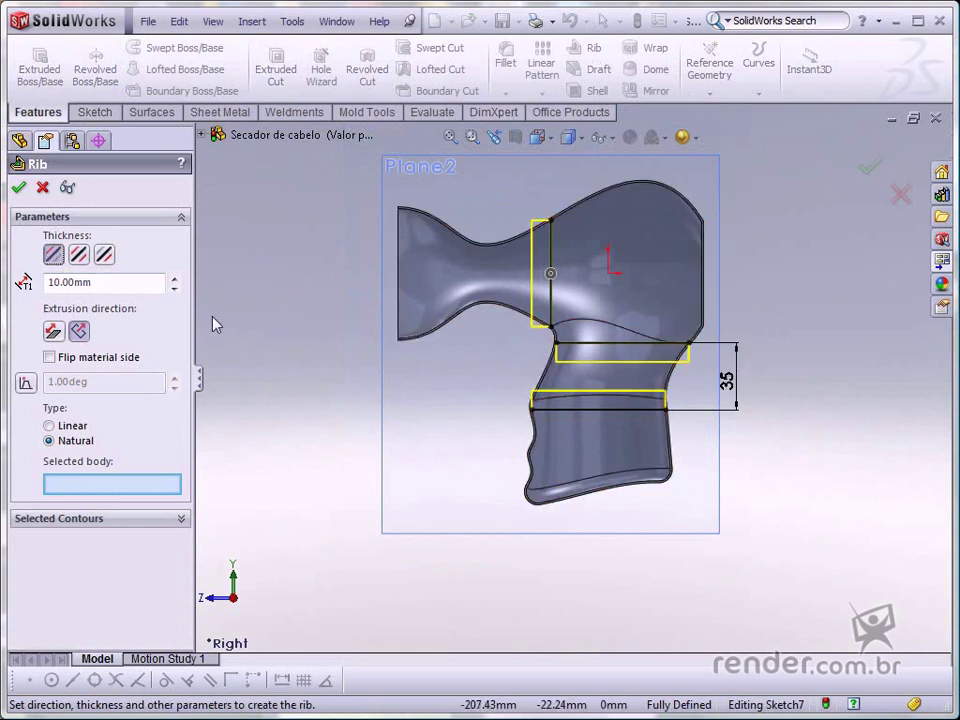
{"action": "double_click", "coordinate": [92, 282]}
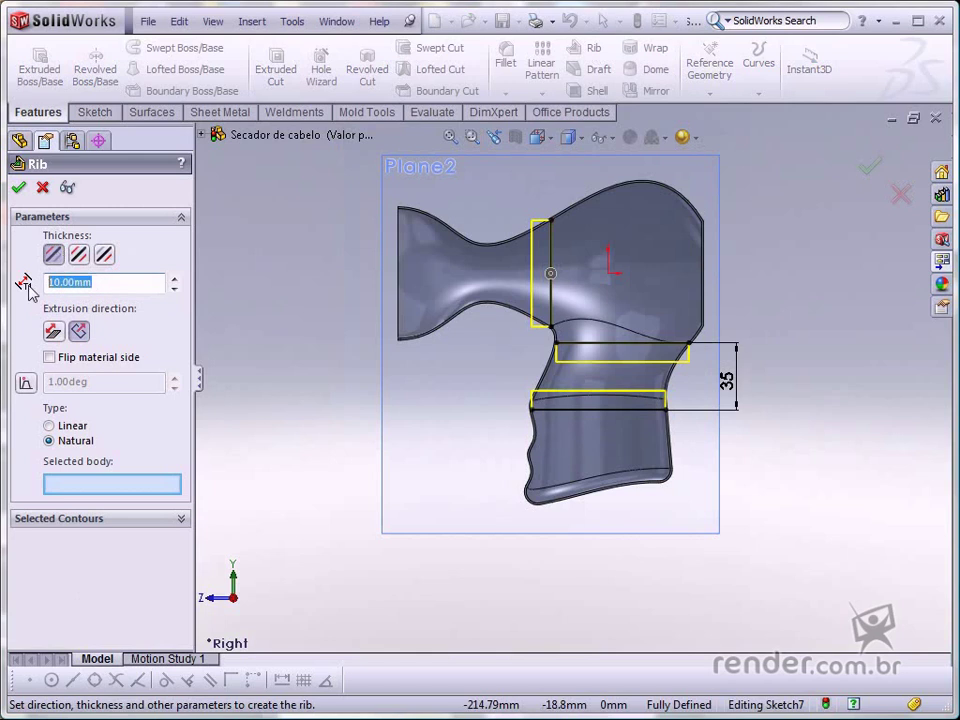
{"action": "type", "text": "1"}
{"action": "key", "text": "Return"}
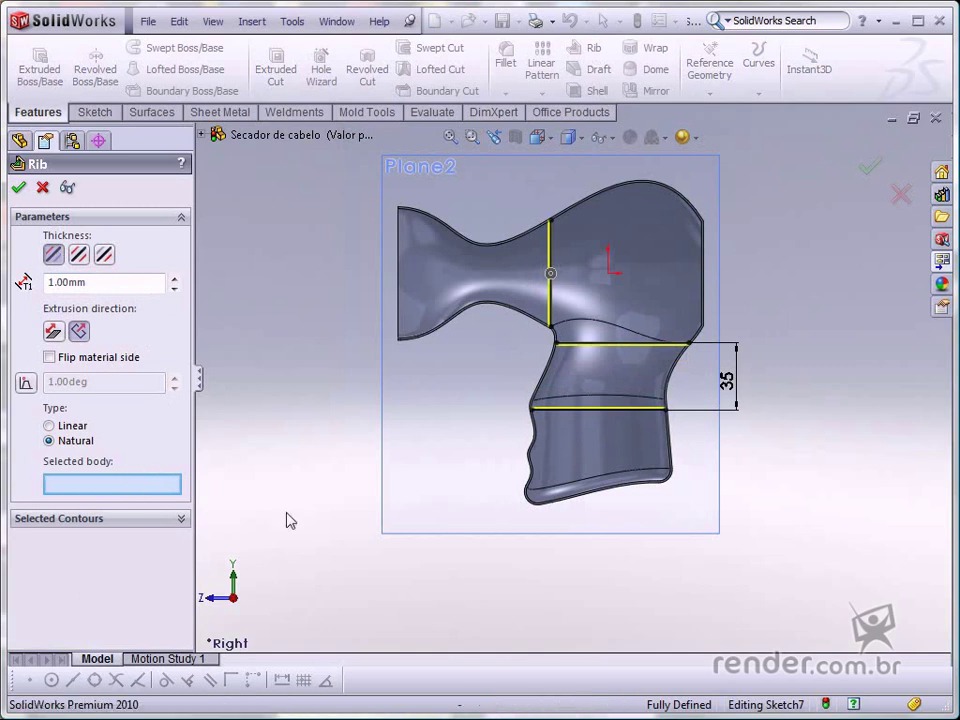
{"action": "left_click", "coordinate": [586, 453]}
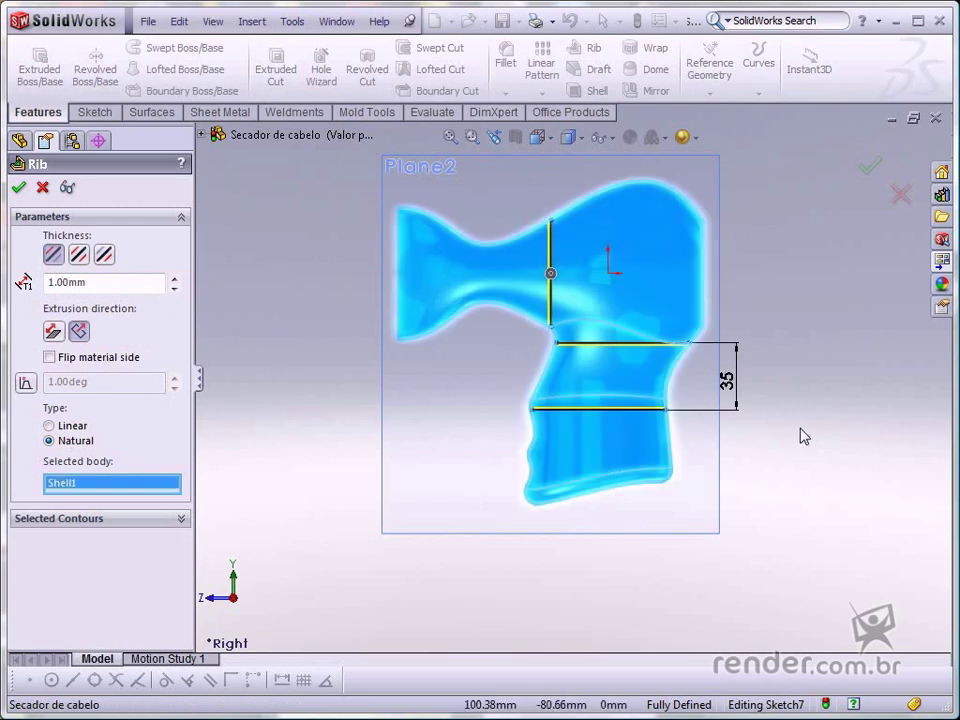
{"action": "key", "text": "ctrl+7"}
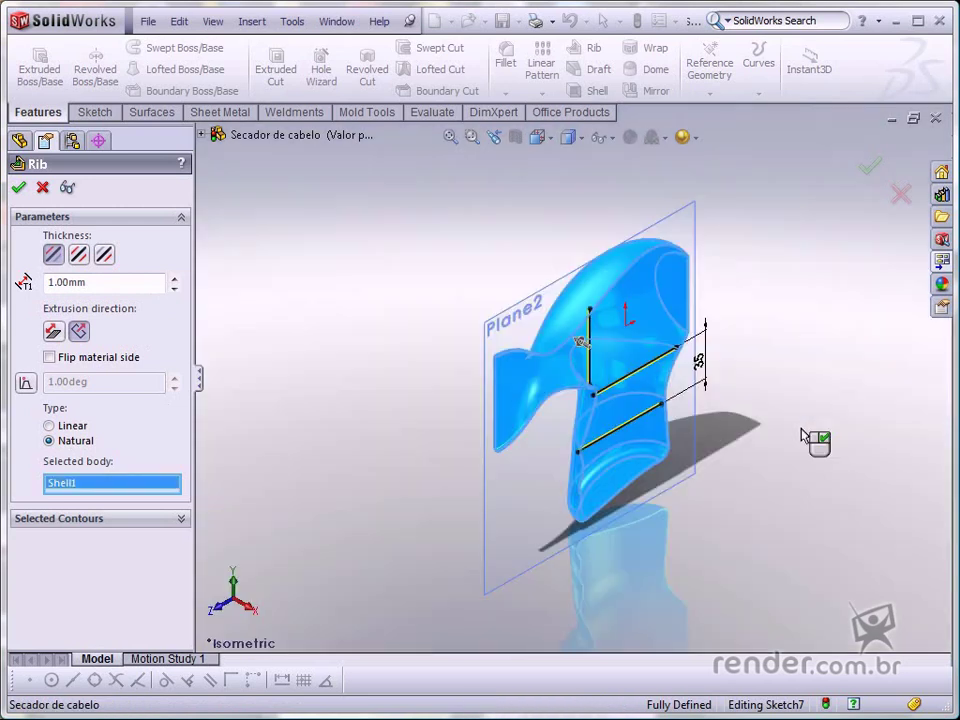
{"action": "left_click", "coordinate": [869, 166]}
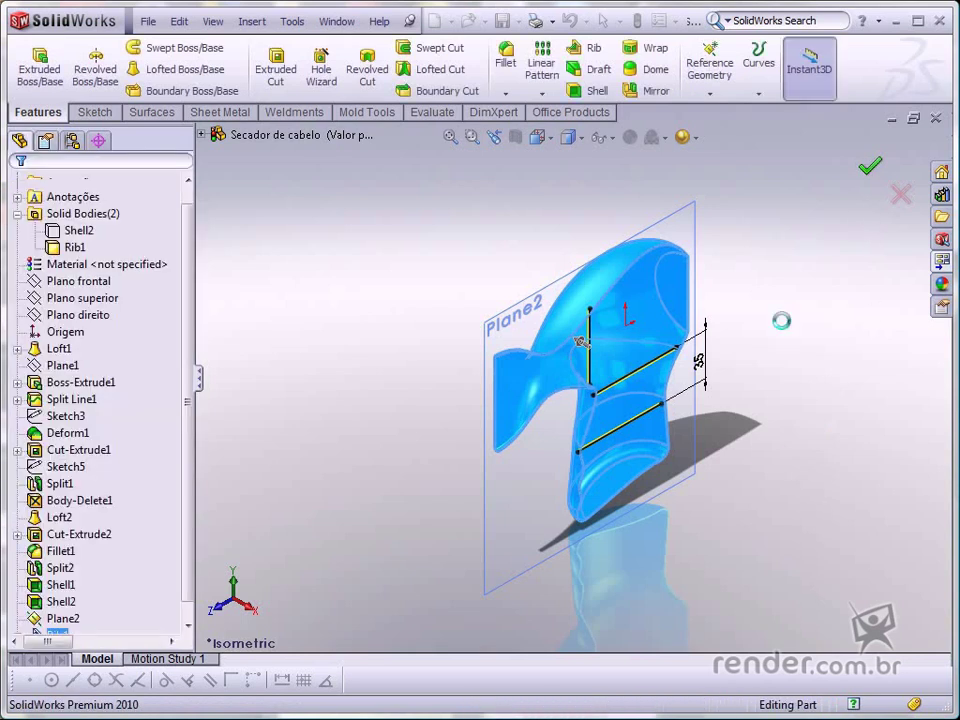
Inspect the ribs from an isometric view and hide Plane2
{"action": "scroll", "coordinate": [574, 414], "scroll_direction": "down", "scroll_amount": 6}
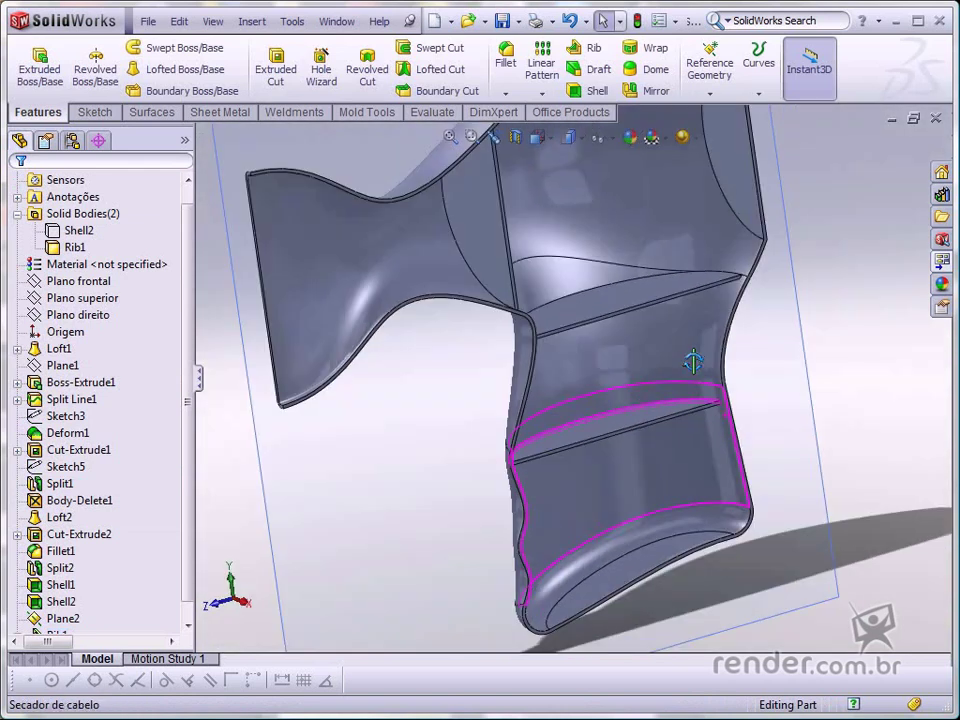
{"action": "middle_click_drag", "start_coordinate": [692, 362], "coordinate": [588, 407]}
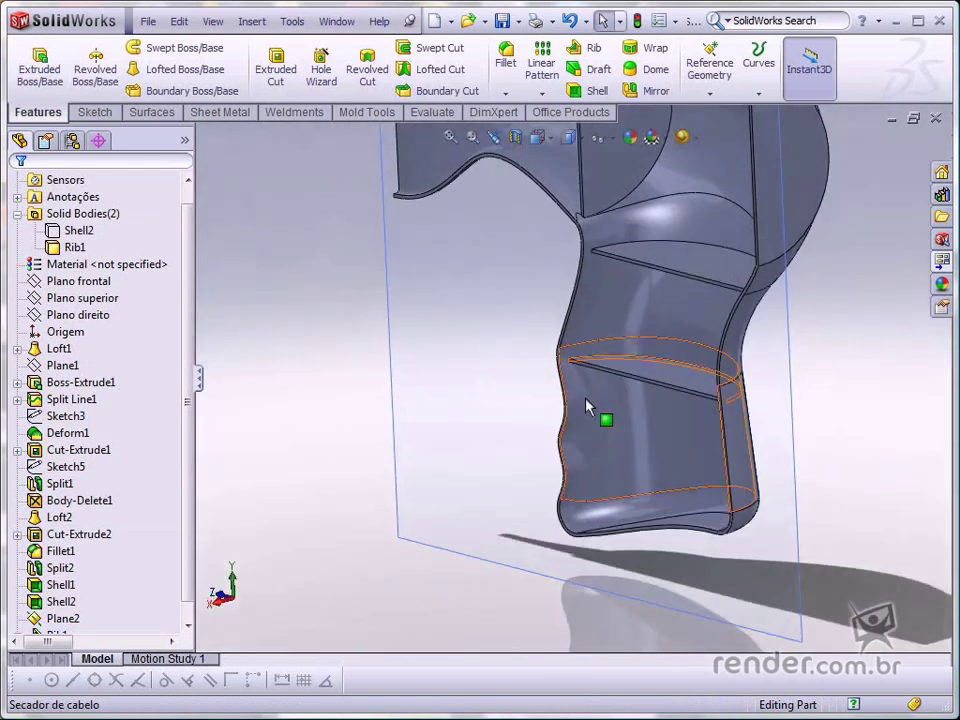
{"action": "key", "text": "ctrl+7"}
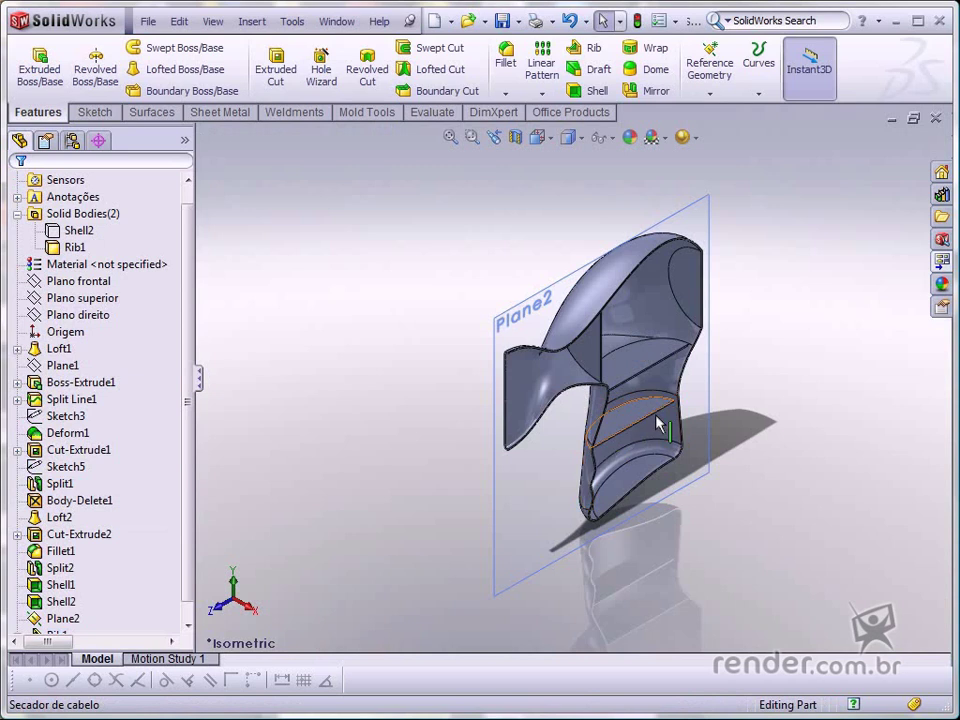
{"action": "left_click", "coordinate": [710, 395]}
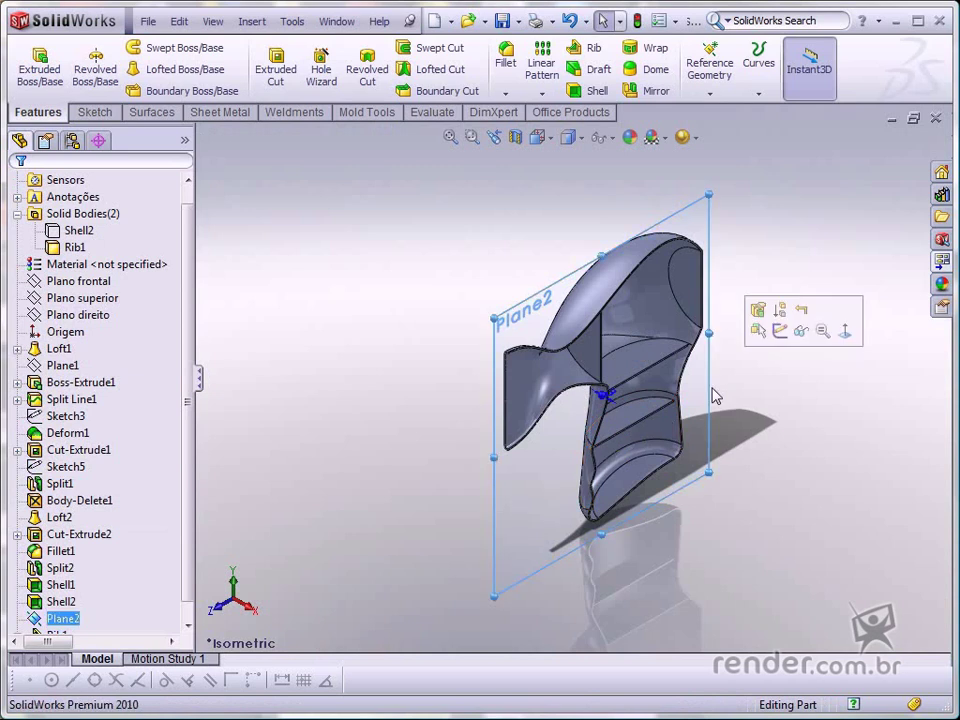
{"action": "left_click", "coordinate": [800, 331]}
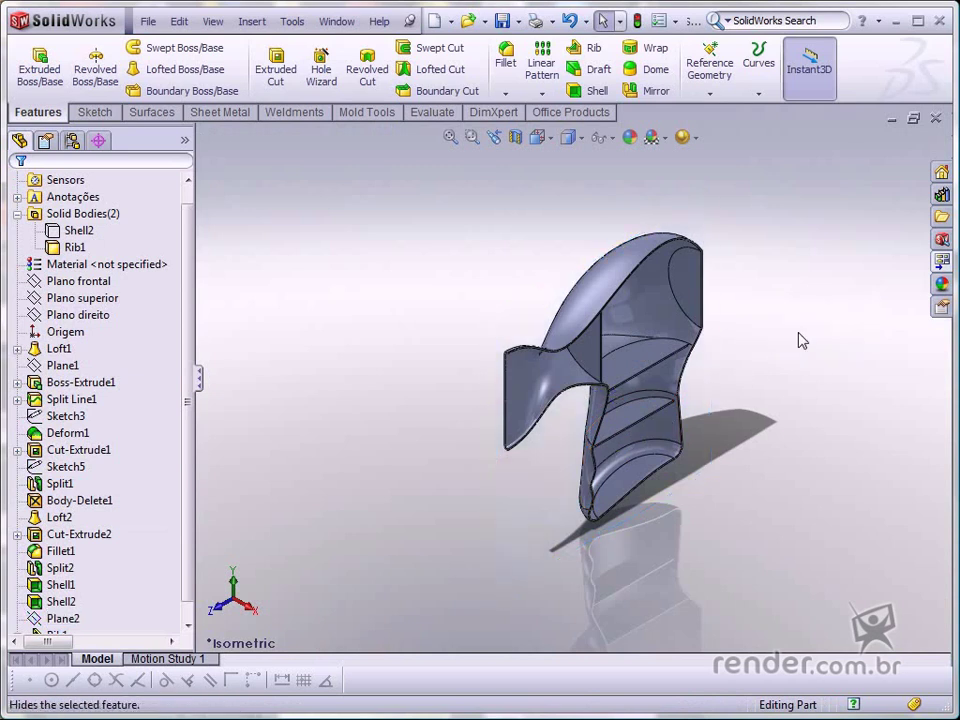
{"action": "scroll", "coordinate": [636, 336], "scroll_direction": "down", "scroll_amount": 1}
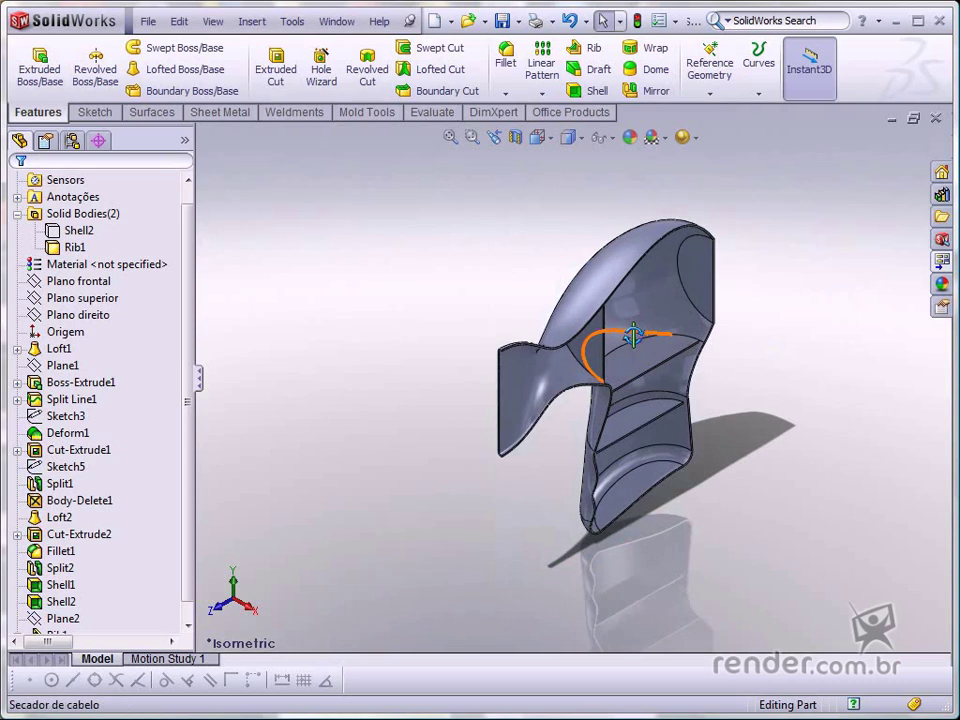
{"action": "scroll", "coordinate": [663, 348], "scroll_direction": "down", "scroll_amount": 2}
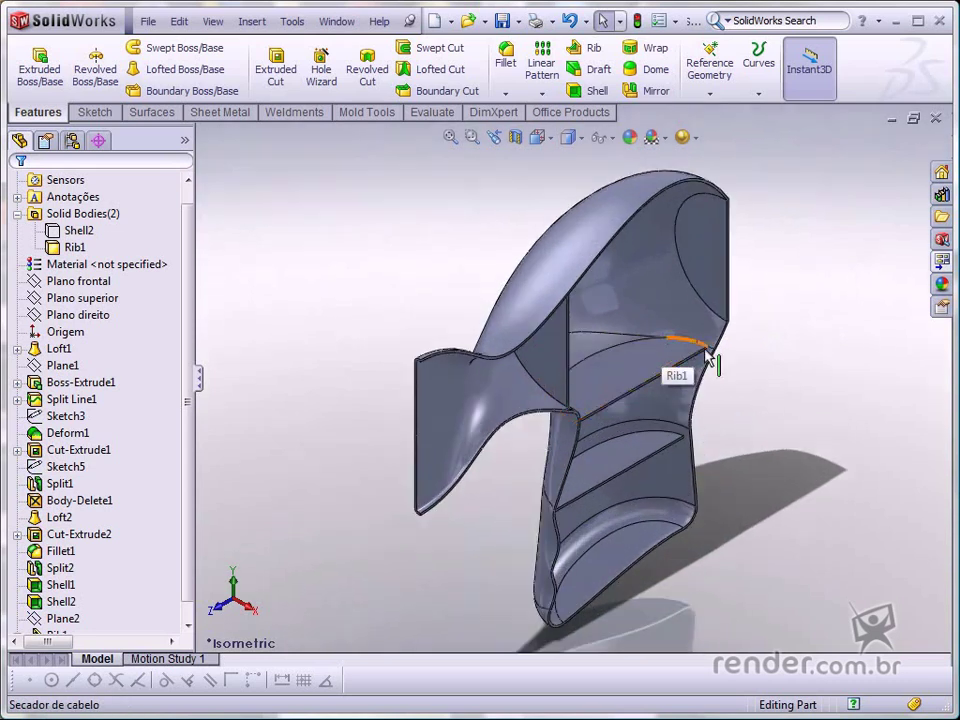